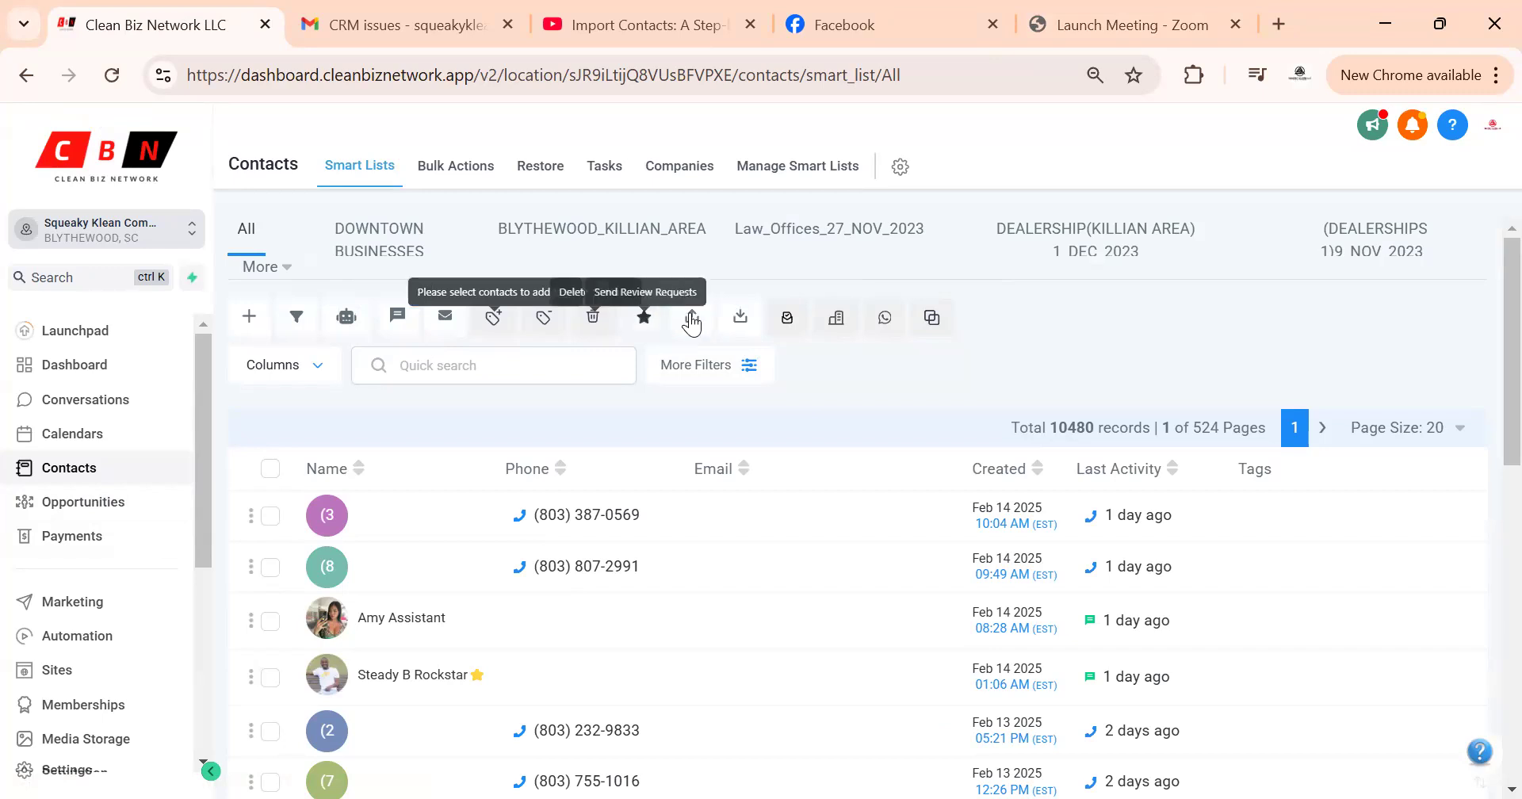
Start a contacts import, uploading Sumter_Churches.csv with the Create and update contacts mode, and continue to the column mapping.
left_click(740, 317)
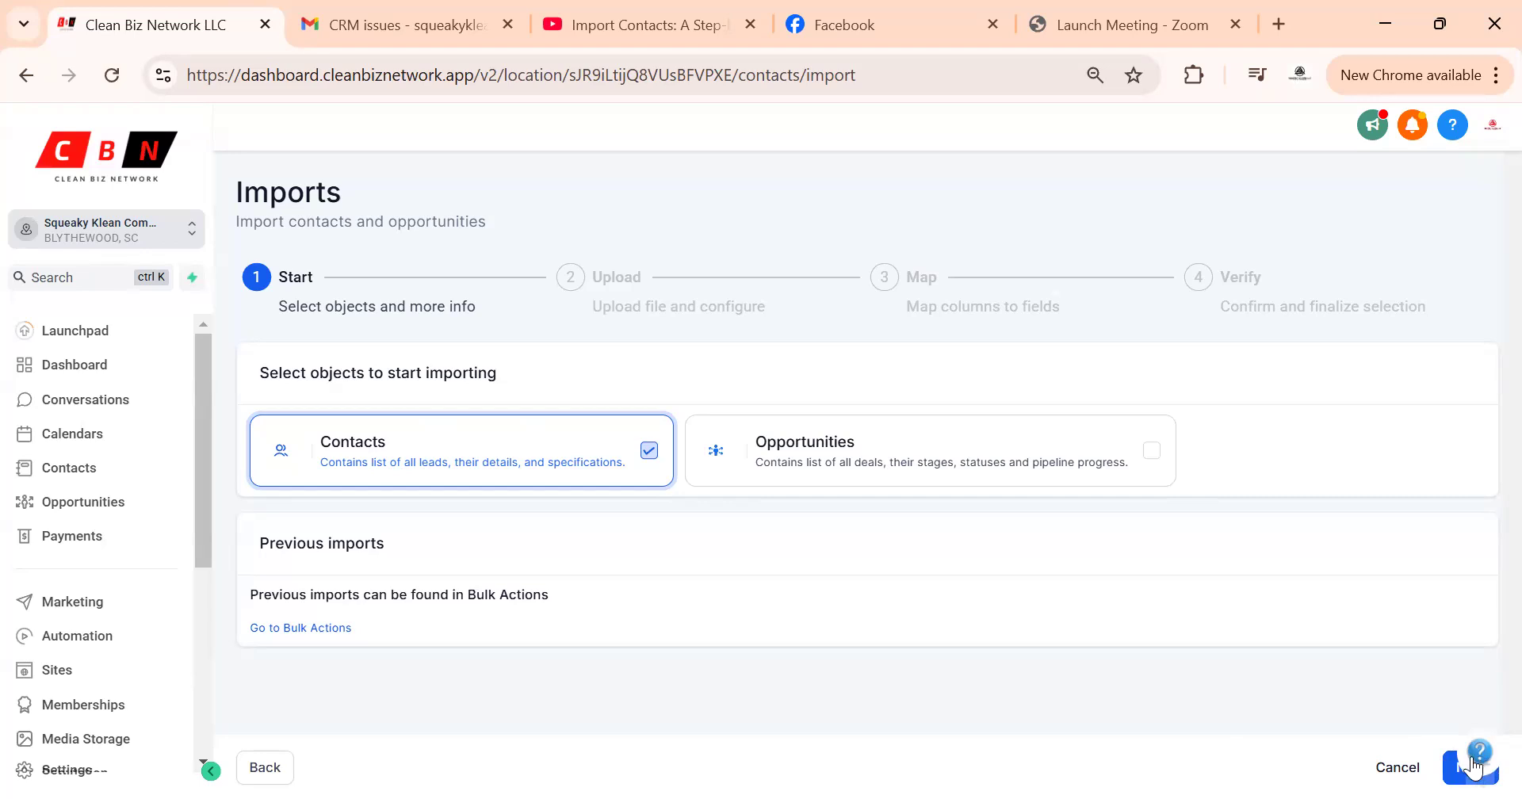
left_click(1451, 767)
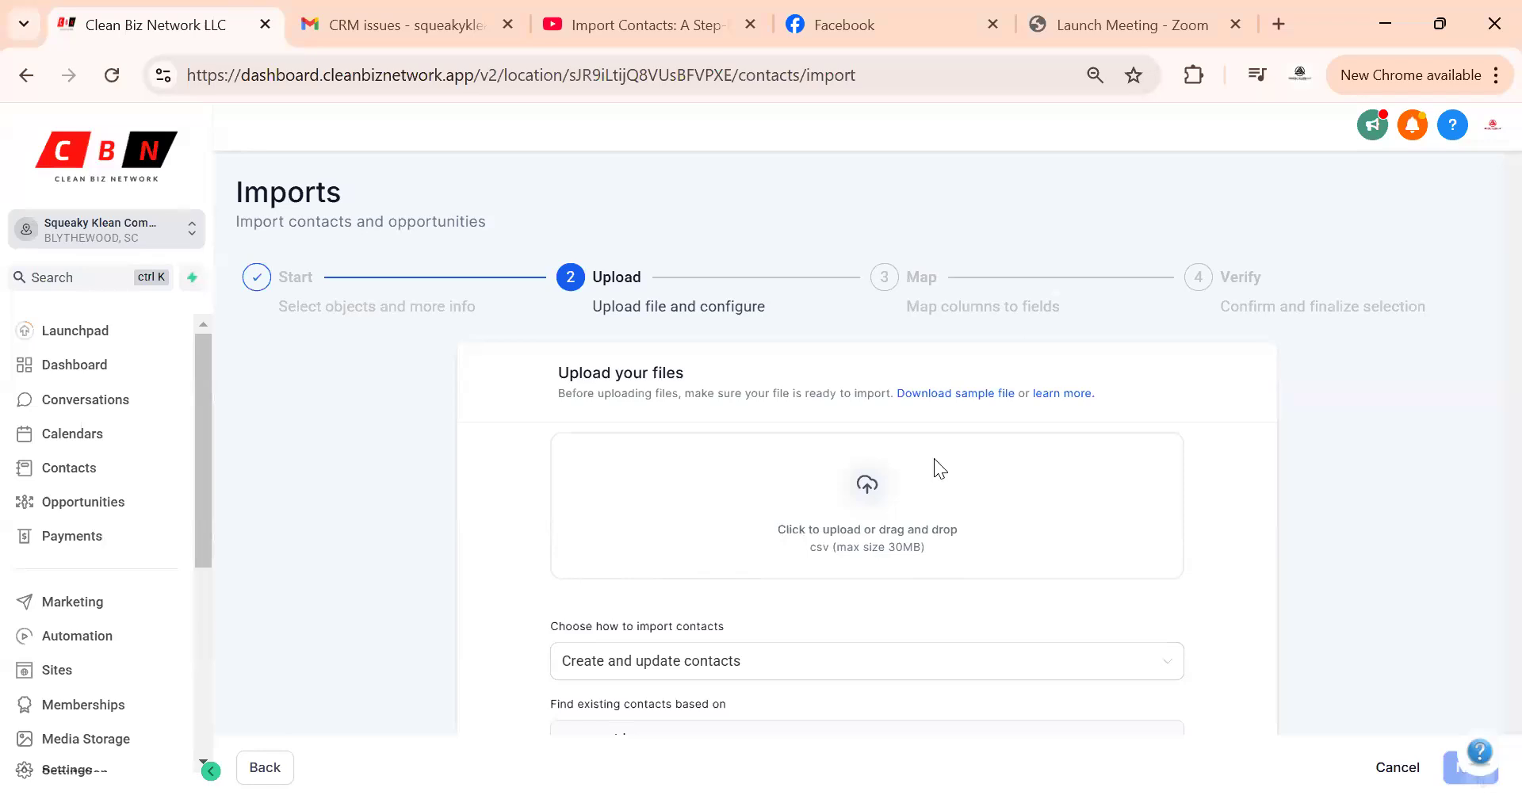
left_click_drag(814, 516, 815, 518)
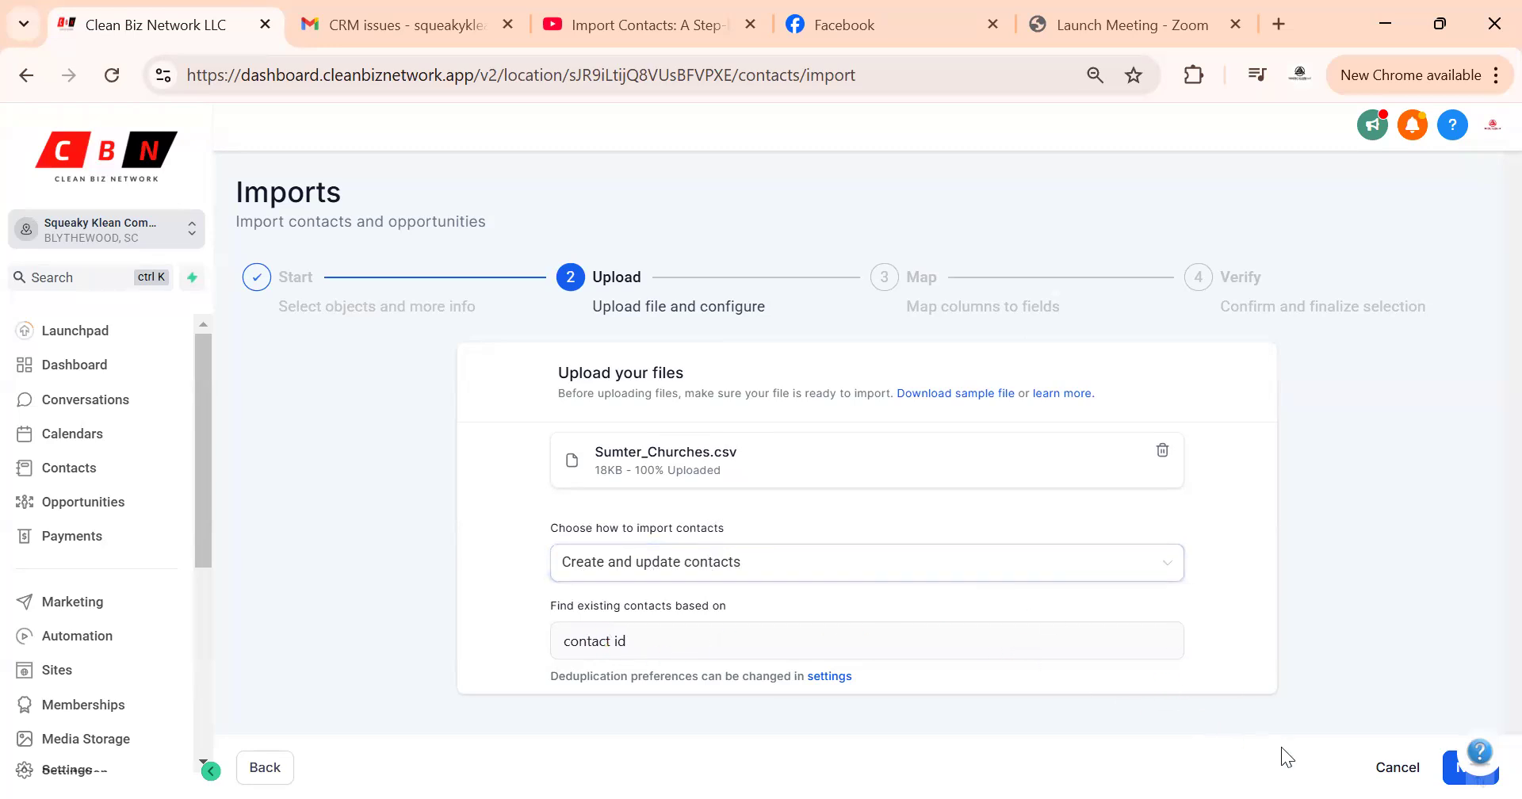
left_click(1451, 765)
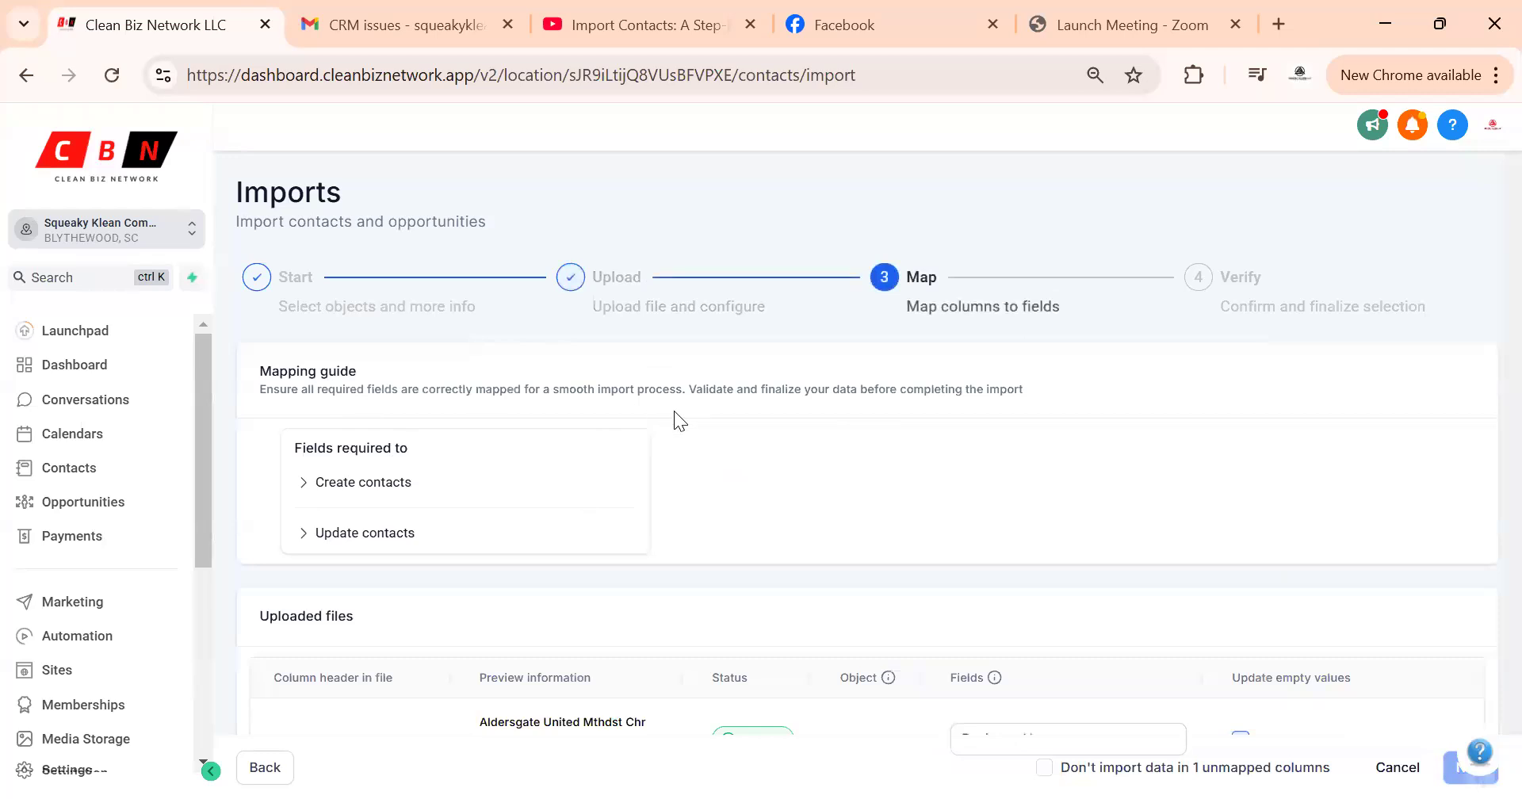
scroll(690, 433, "down", 5)
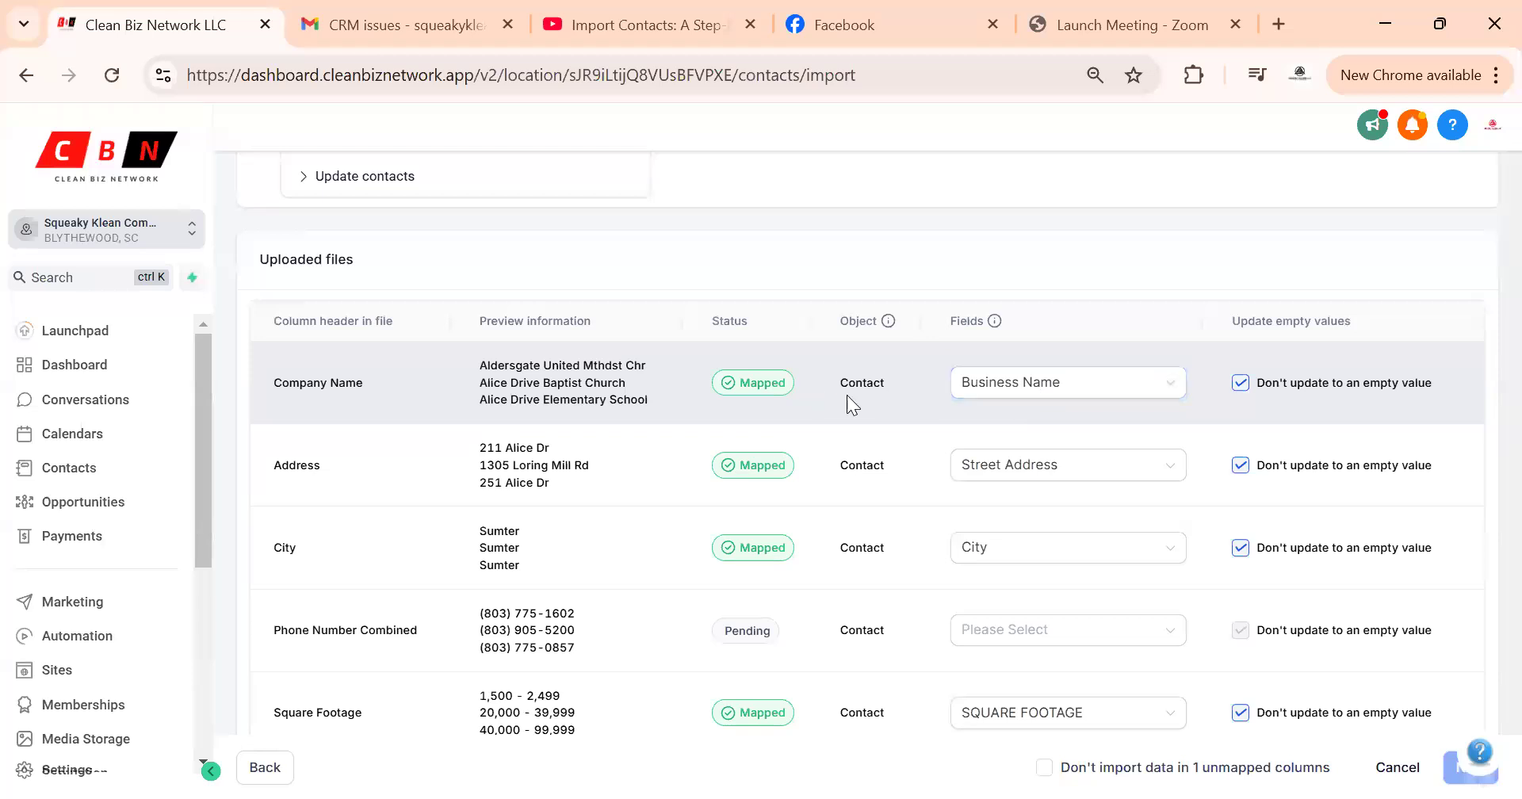
left_click(1067, 385)
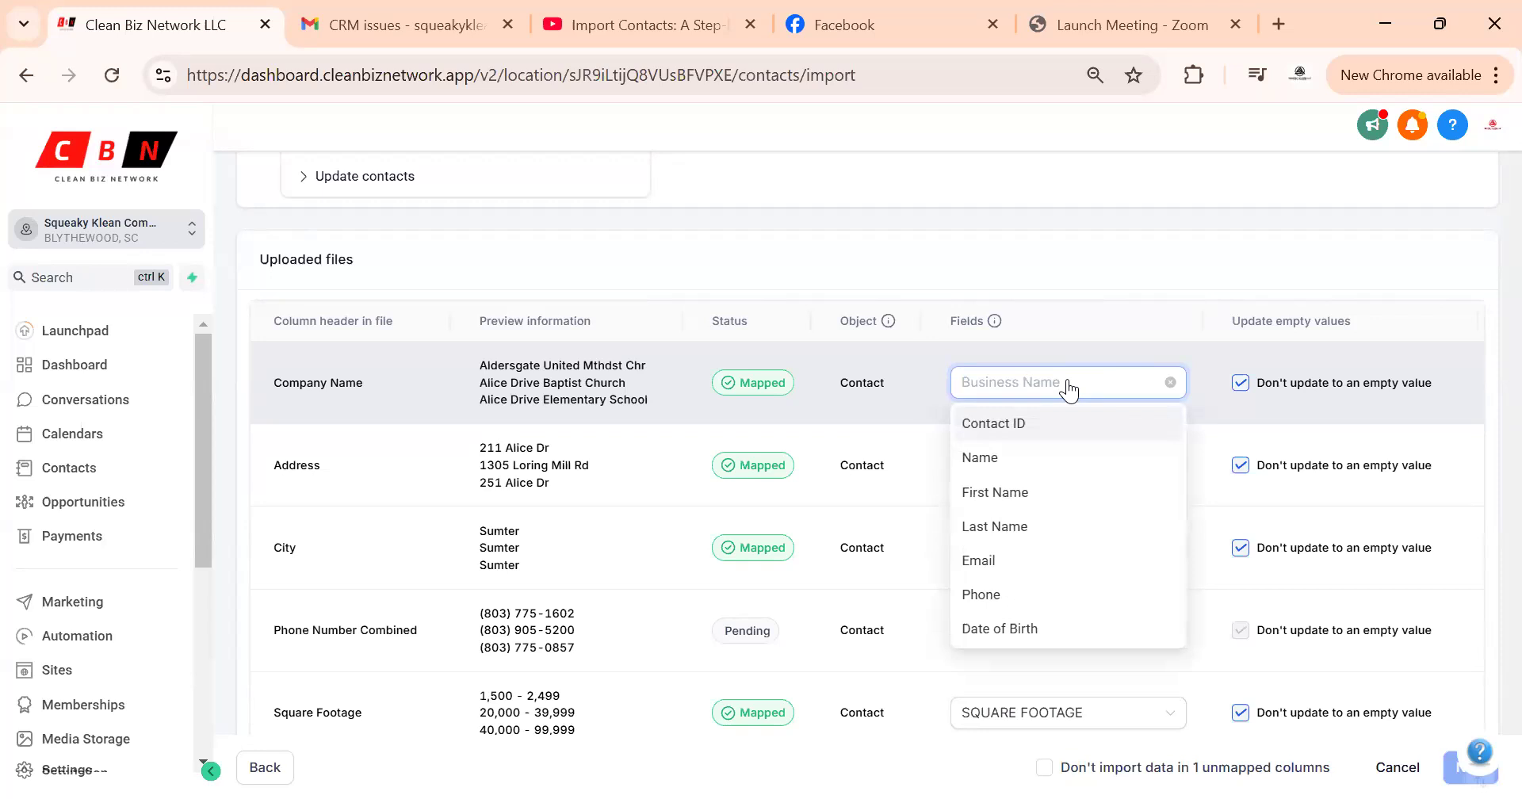
left_click(1100, 240)
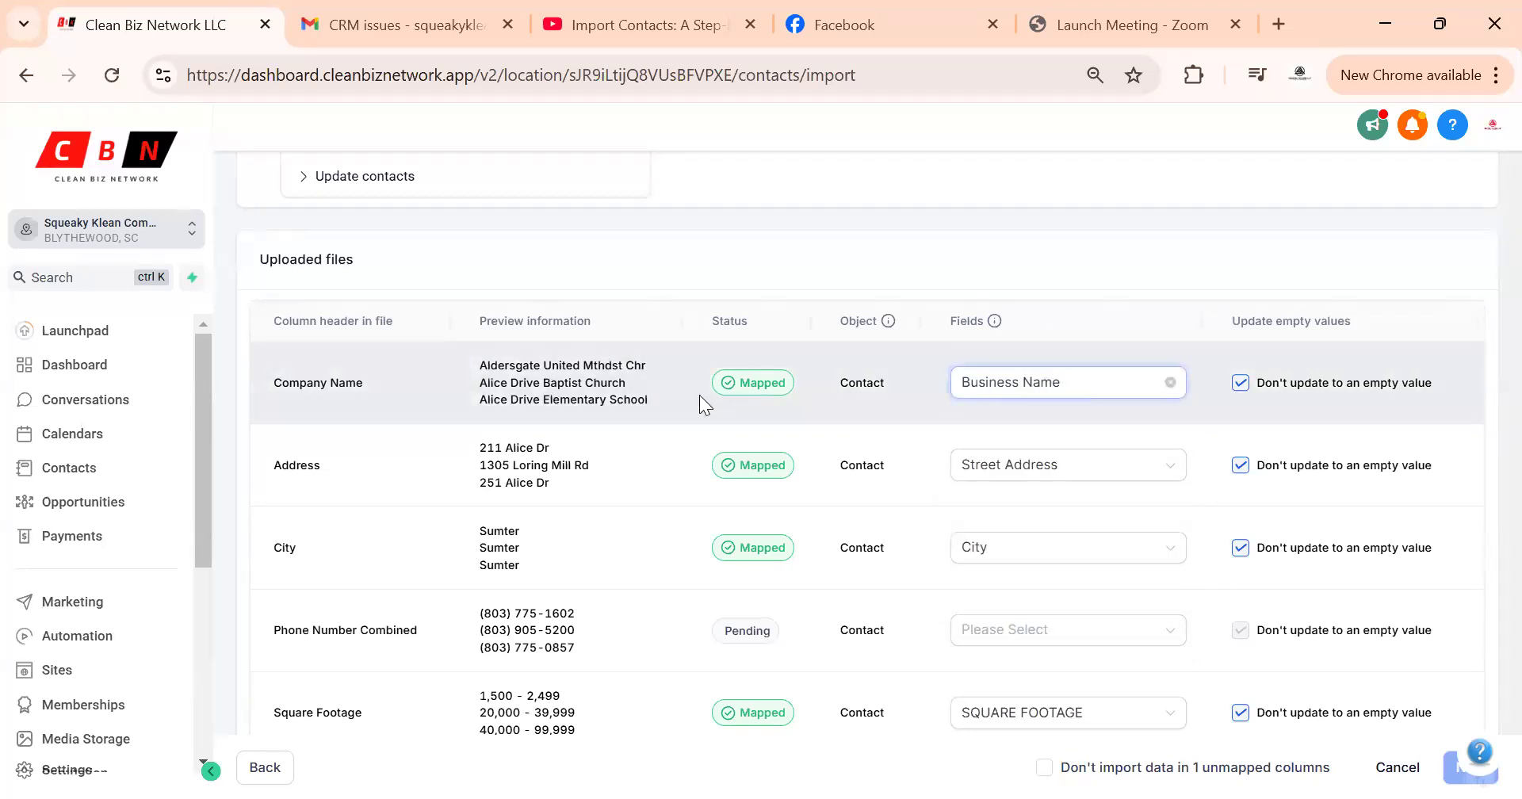
left_click(1019, 388)
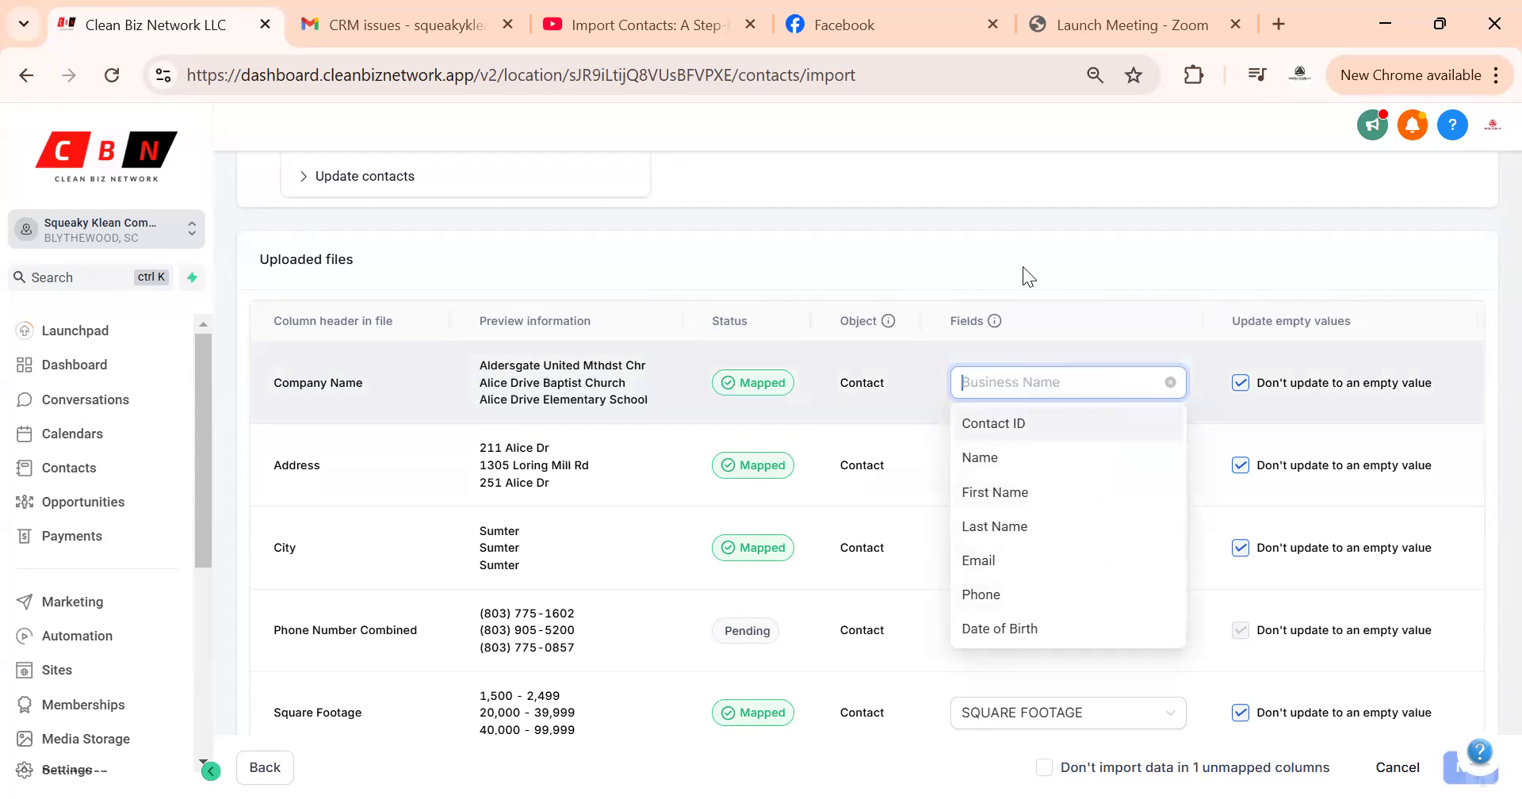
left_click(993, 275)
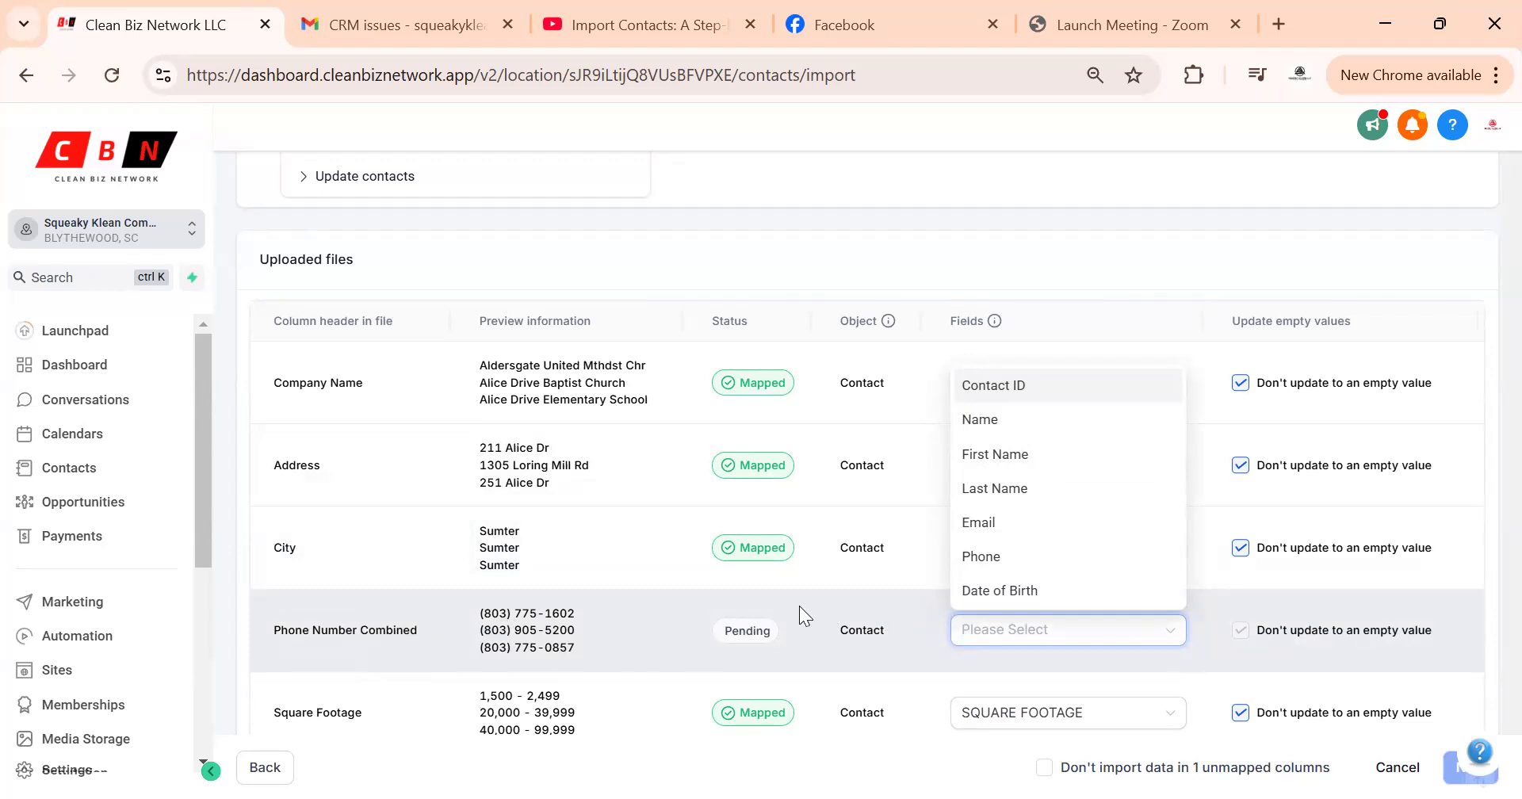
Map the Phone Number Combined column to the Phone field of the contact.
left_click(983, 558)
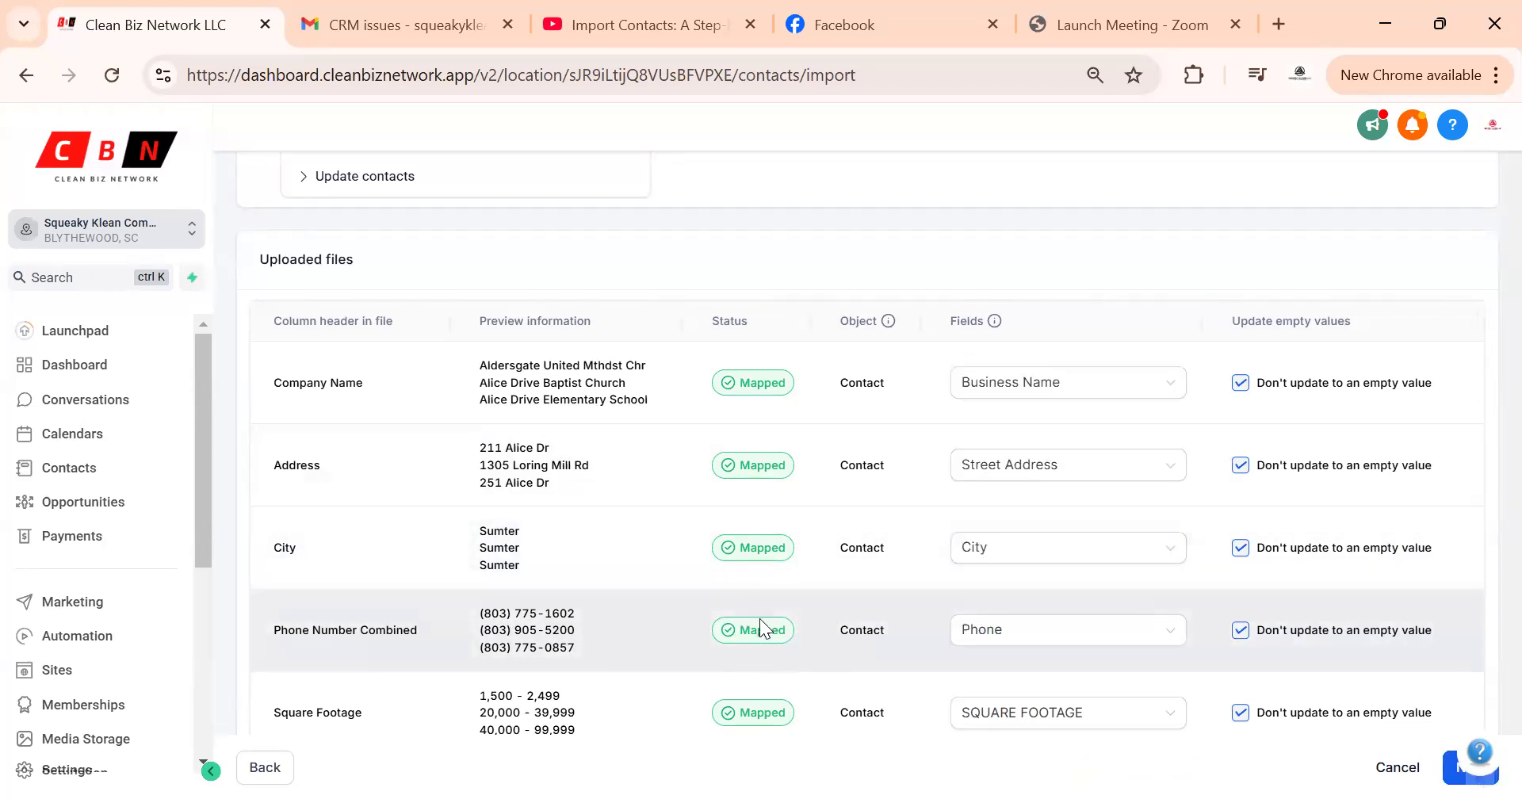
scroll(760, 626, "down", 1)
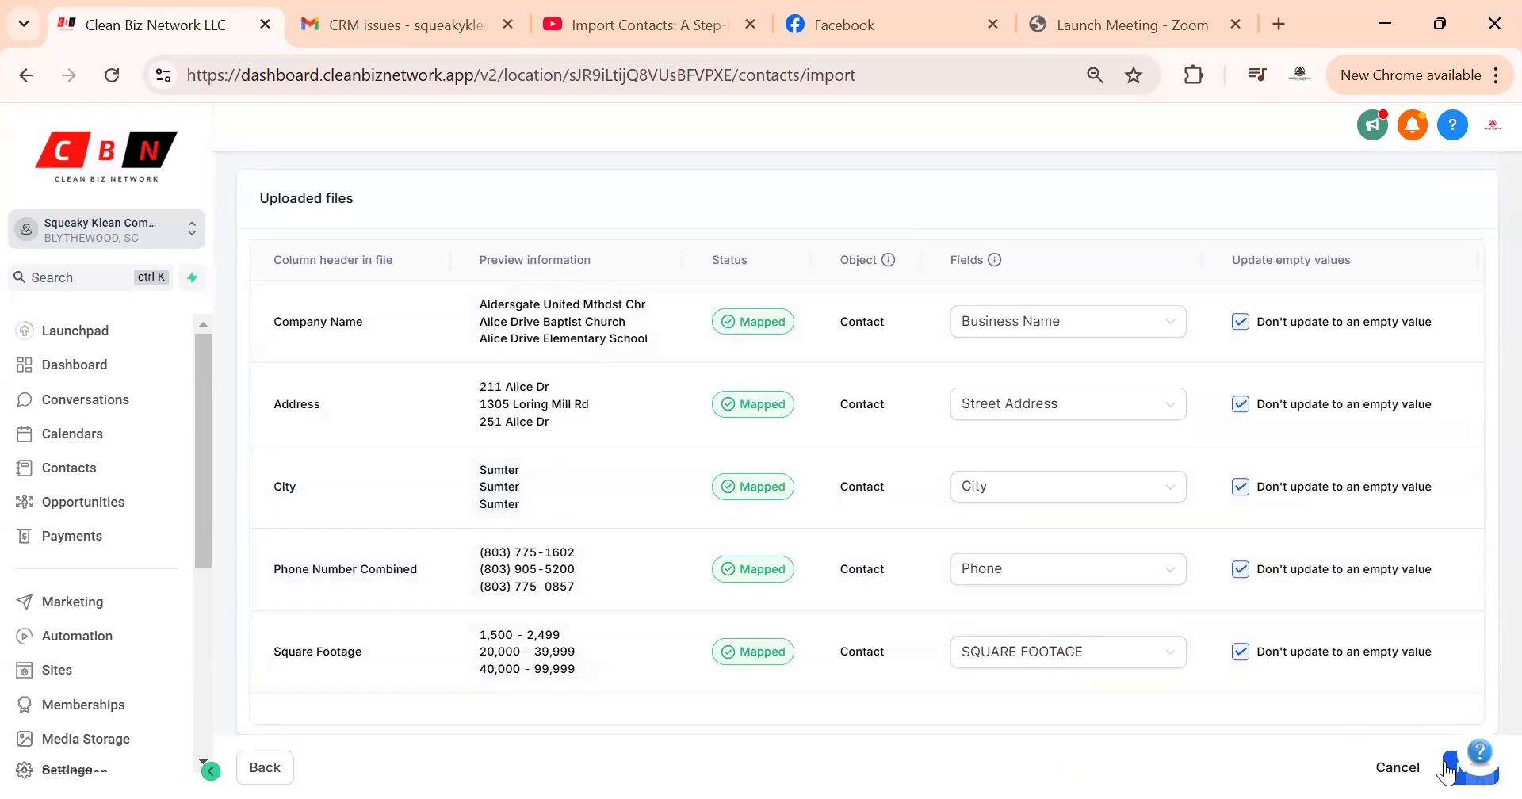
left_click(1107, 659)
left_click(1240, 653)
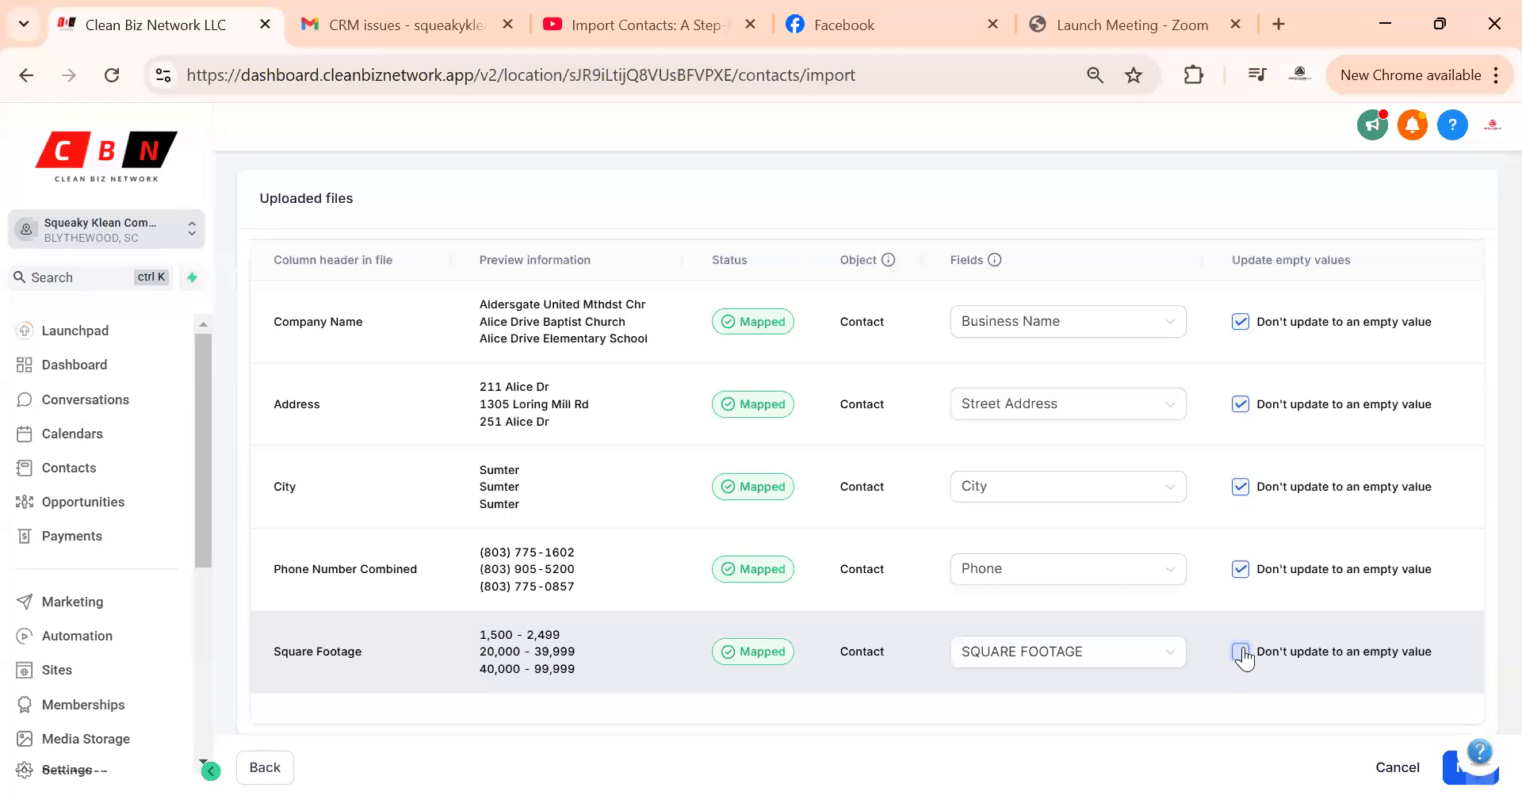
left_click(1238, 651)
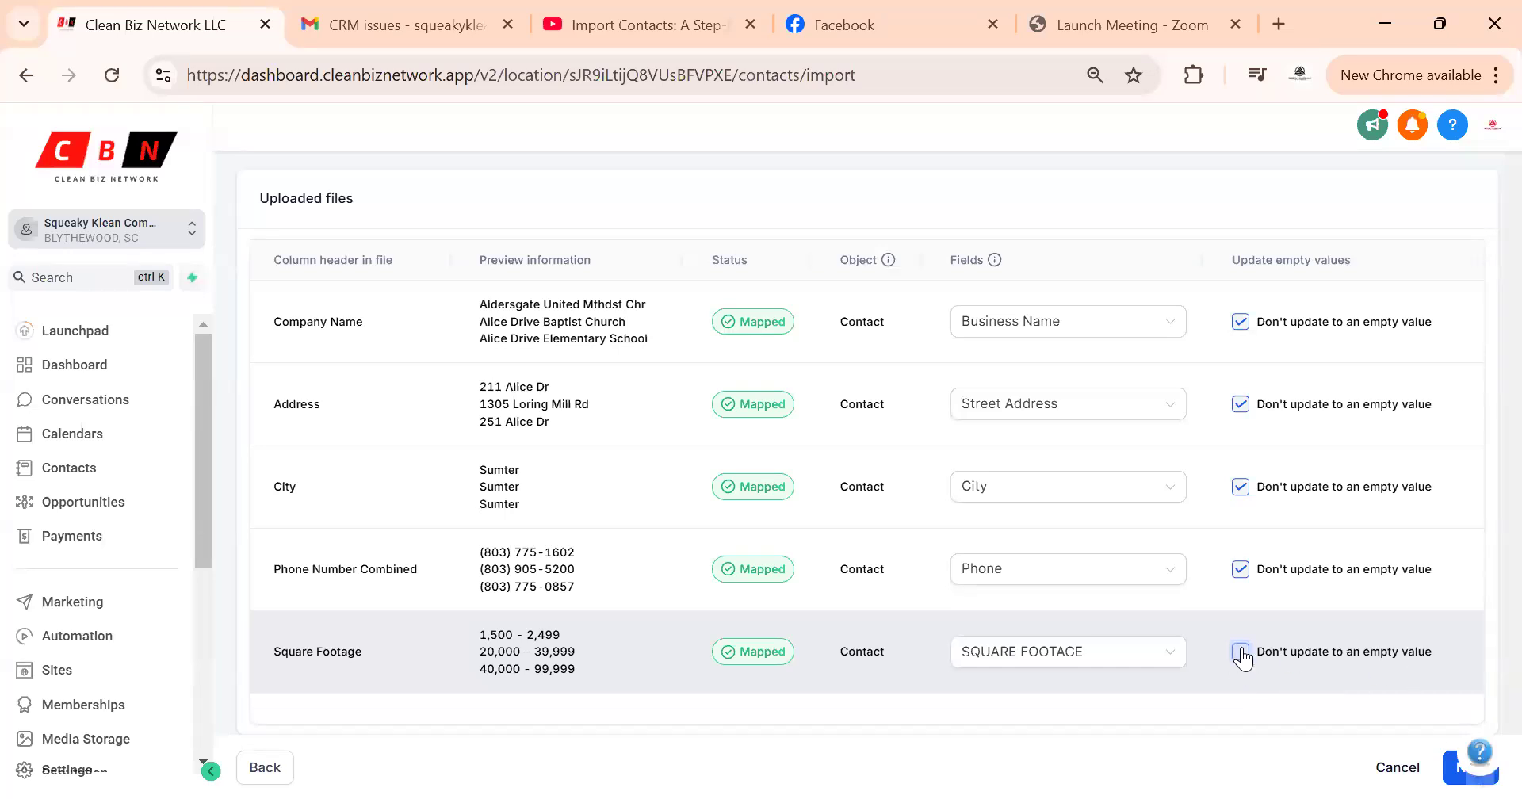
Proceed to the import verification and enable creating a smart list for the new contacts, named TEST SMARTLIST.
left_click(1456, 765)
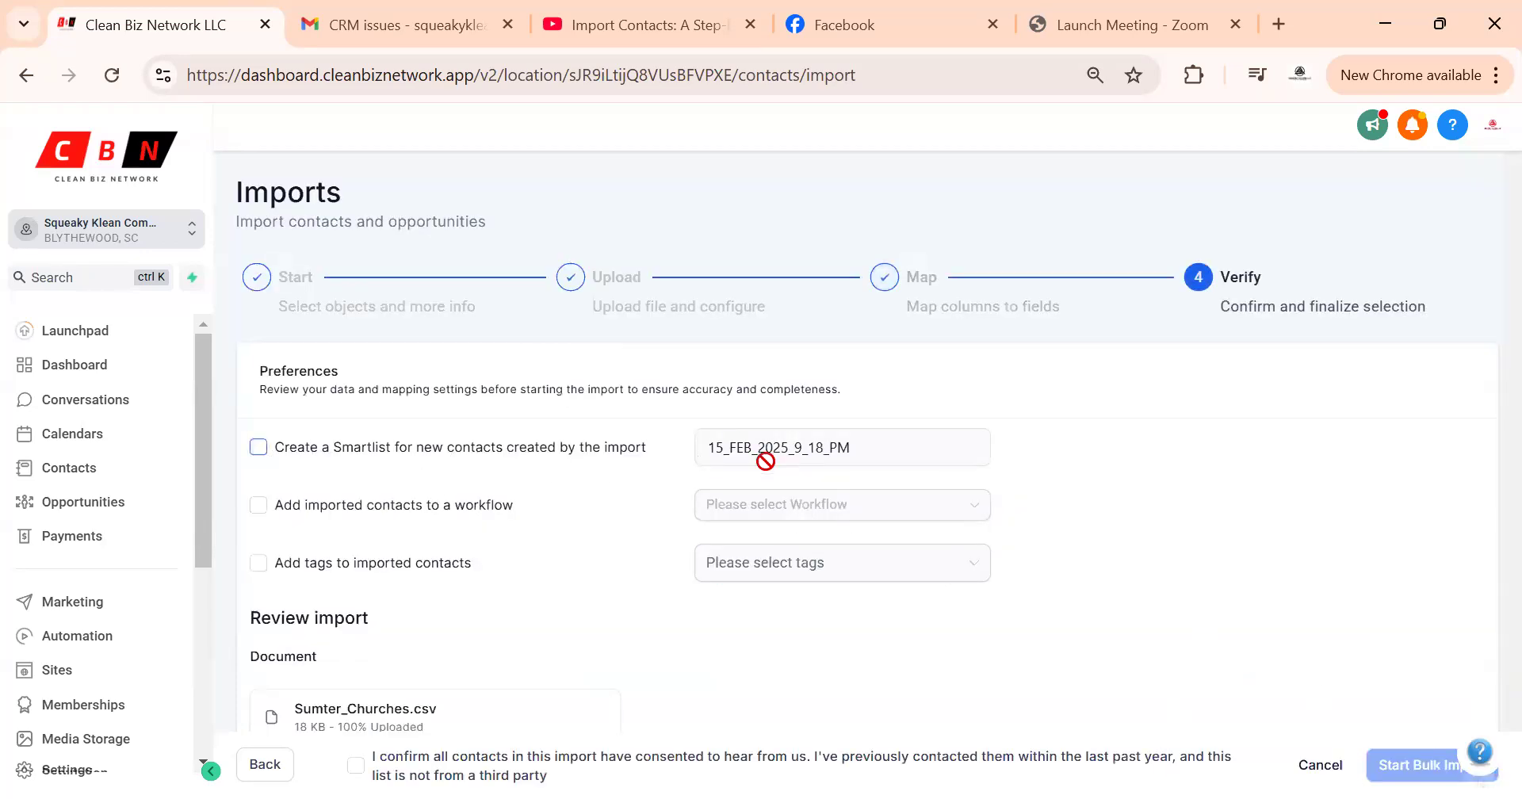
left_click(259, 448)
left_click_drag(897, 442, 686, 446)
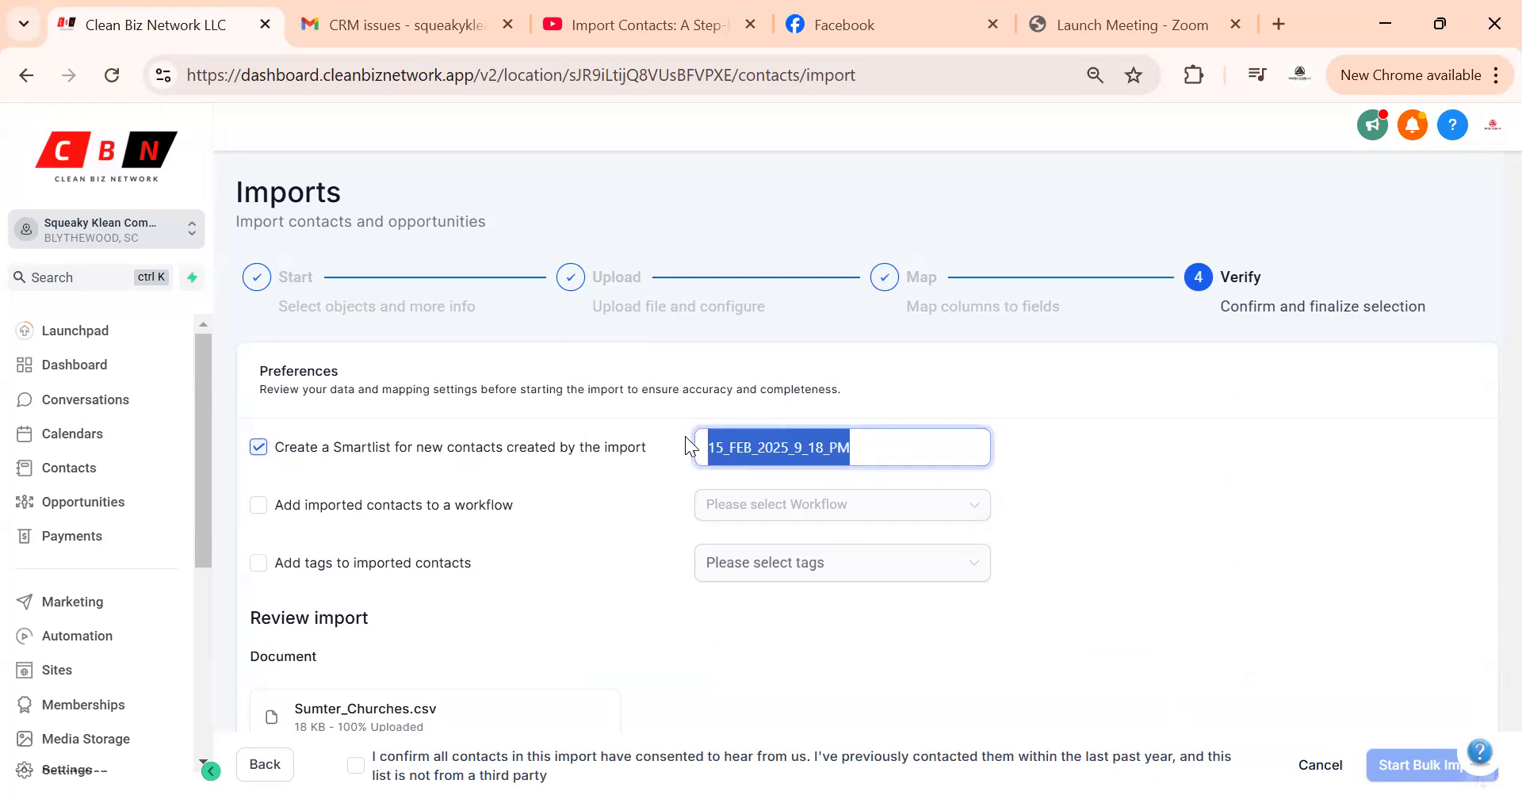
type("TEST SMARTLIST")
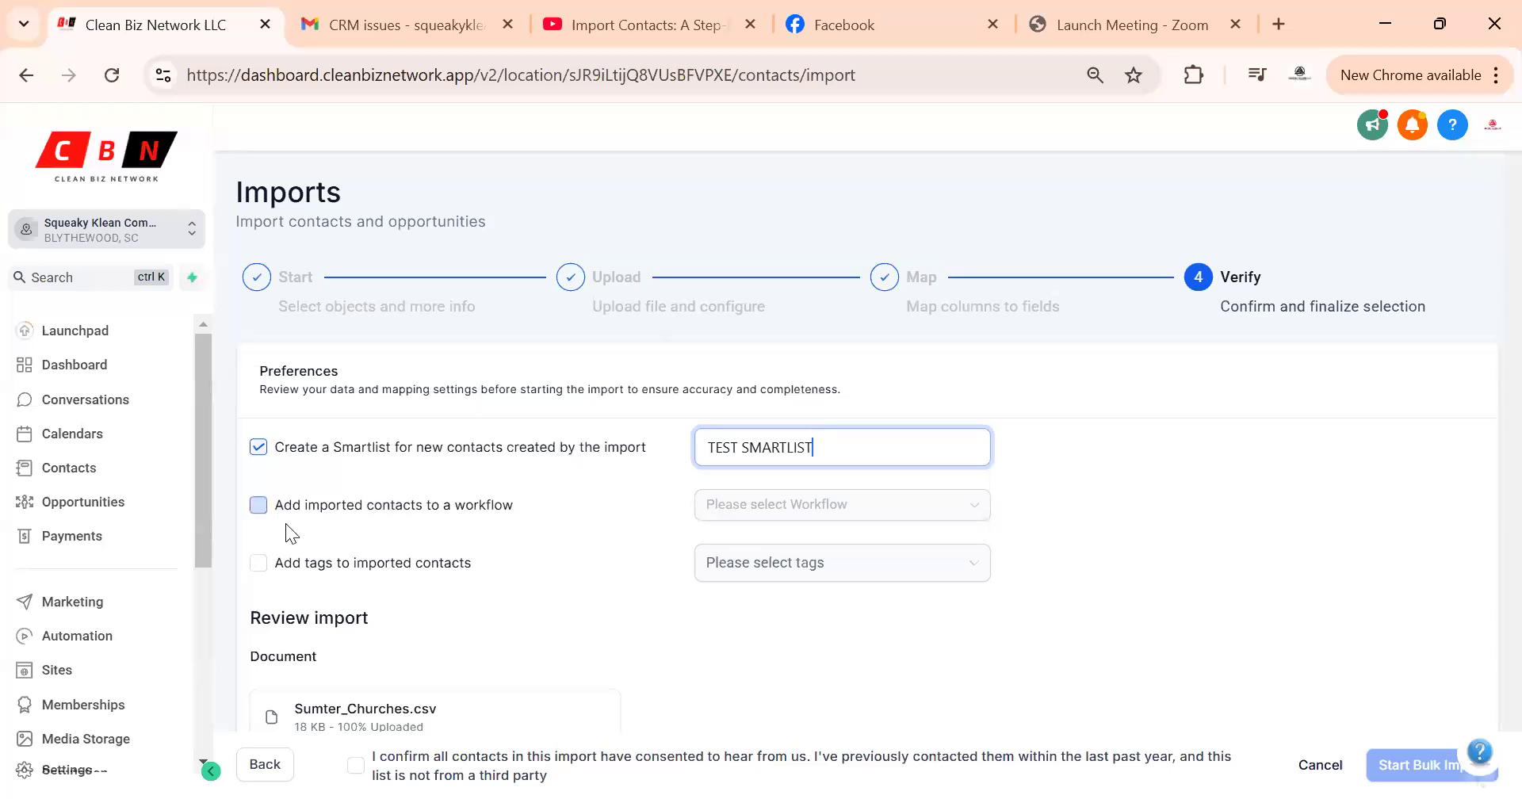
Enable adding tags to the imported contacts and choose the tag "test tags list" by searching for TEST TAGS.
left_click(257, 566)
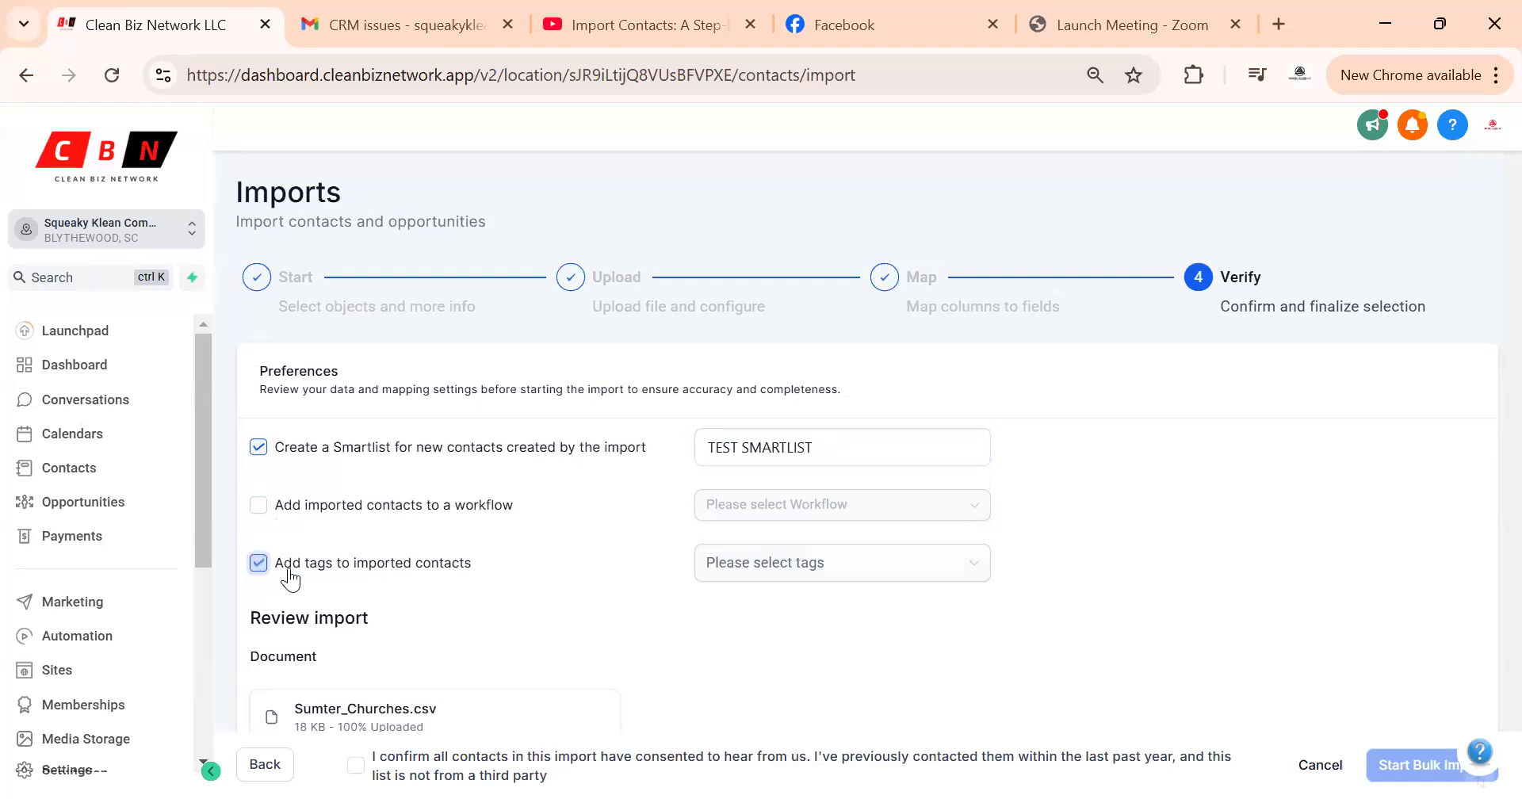
left_click(820, 573)
left_click(781, 224)
type("T")
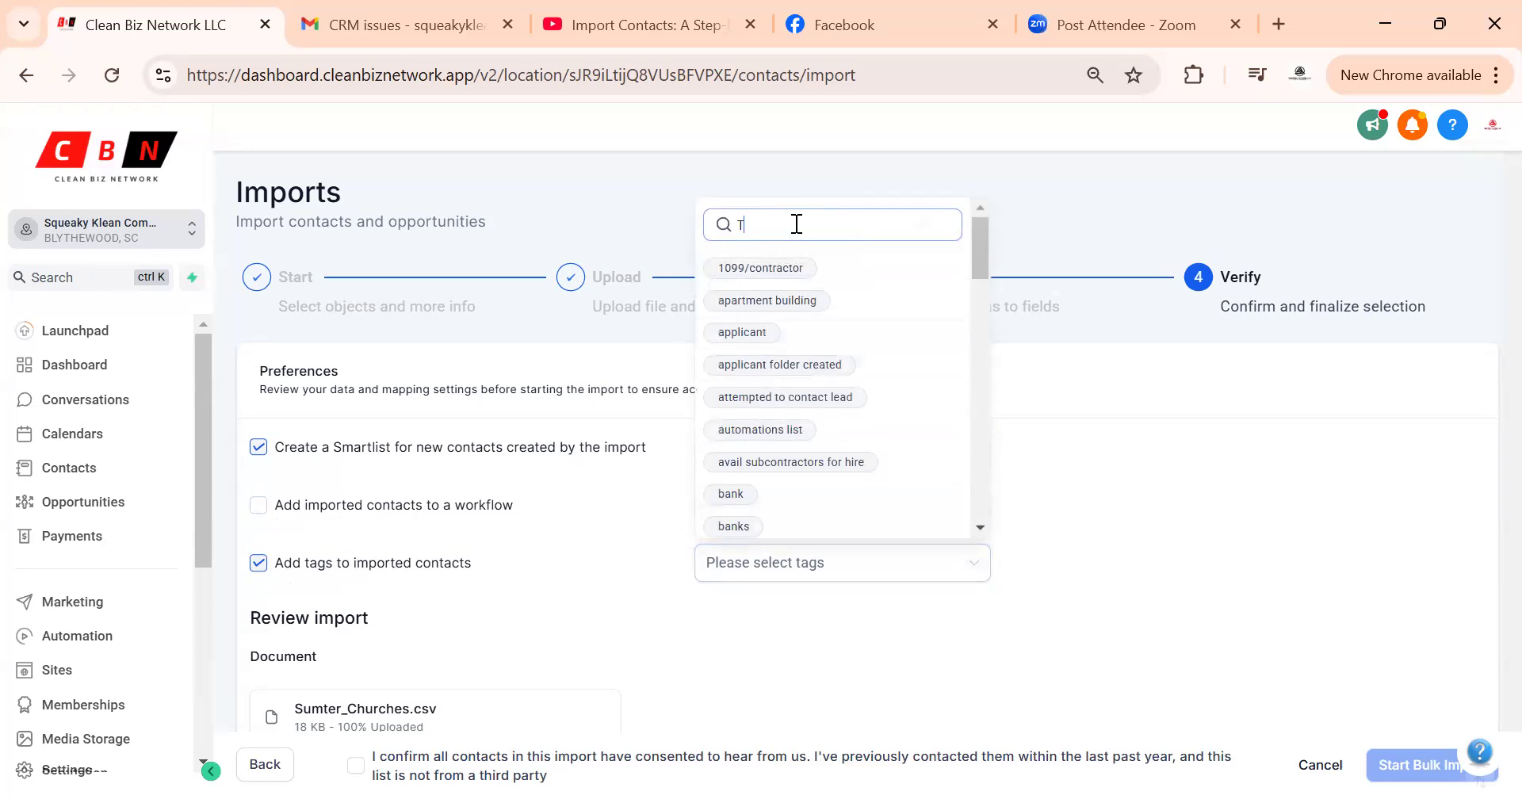
type("EST TAGS")
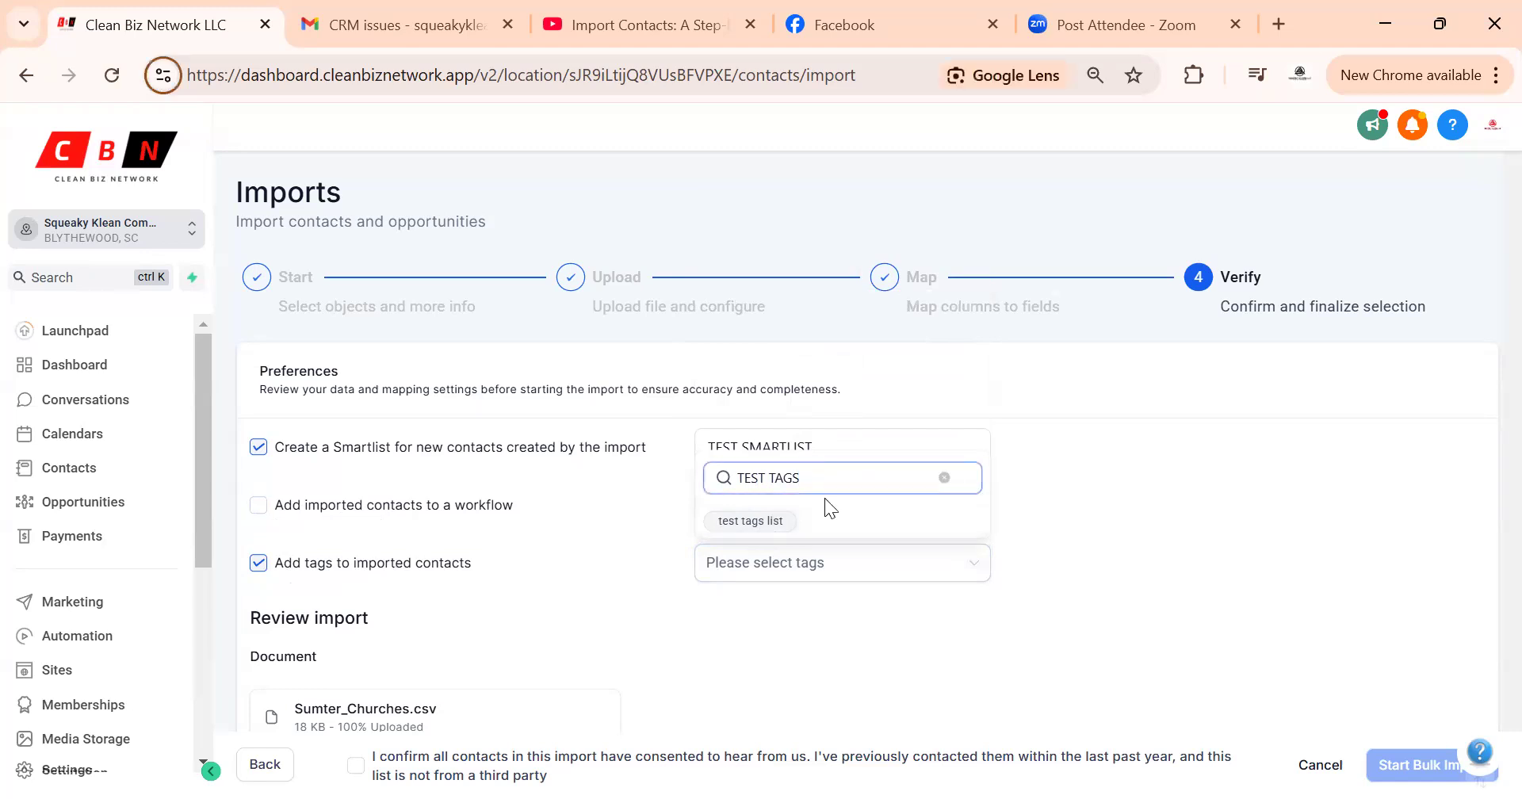
left_click(751, 523)
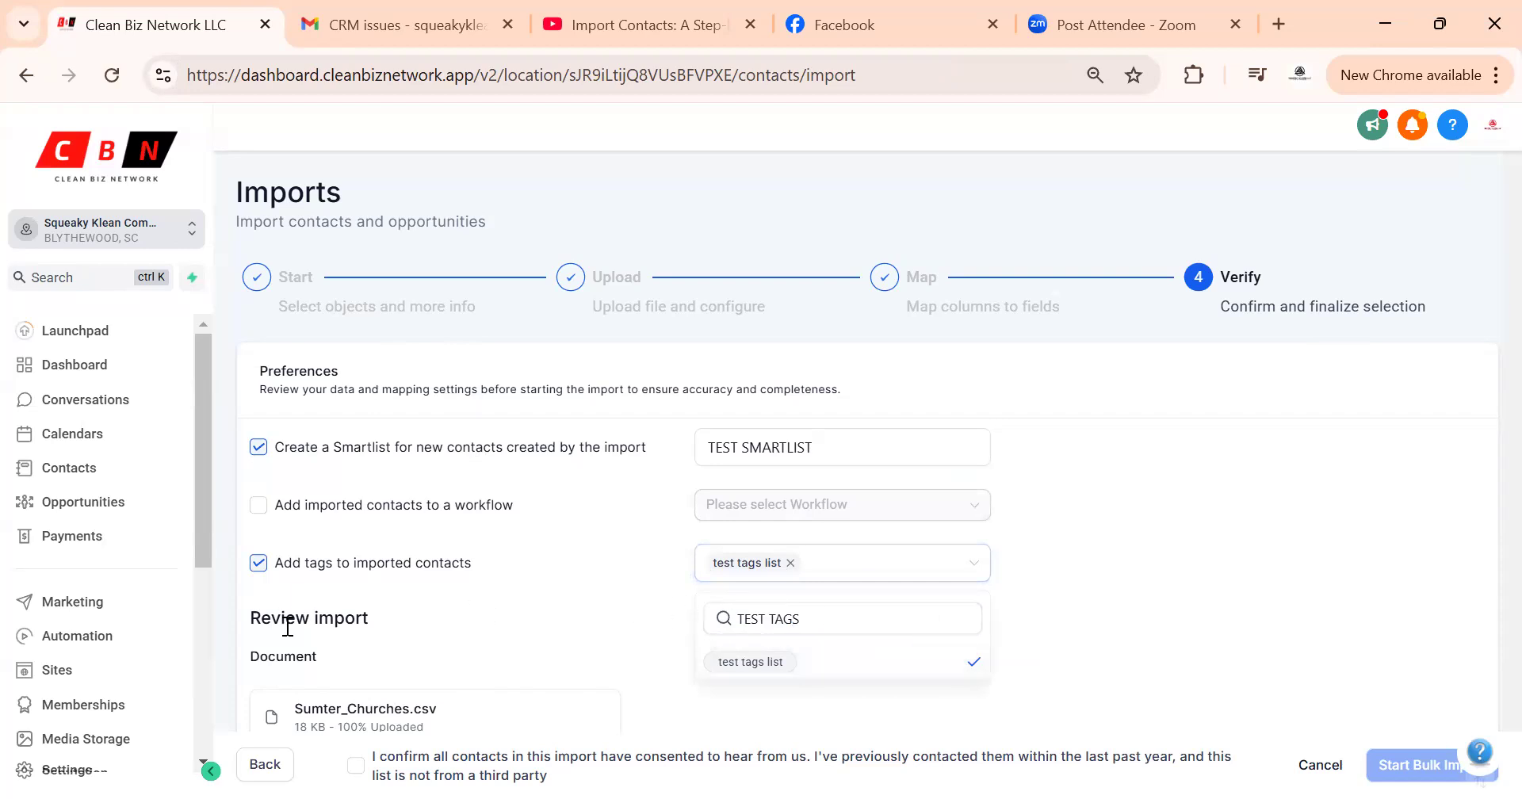
Review the column mapping, confirm that all imported contacts have consented, and start the bulk import.
scroll(365, 585, "down", 3)
scroll(499, 507, "down", 3)
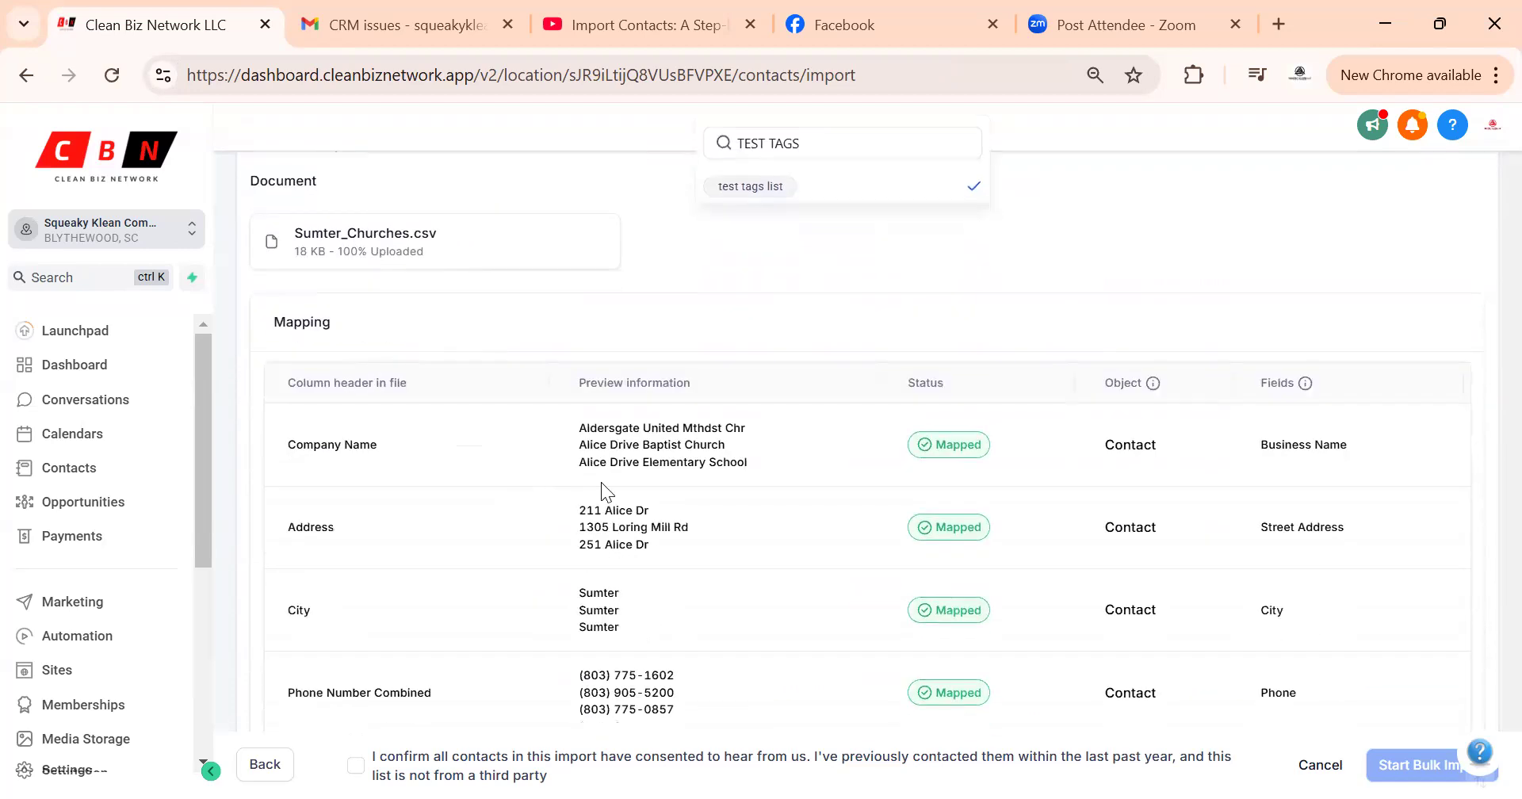
scroll(921, 630, "down", 2)
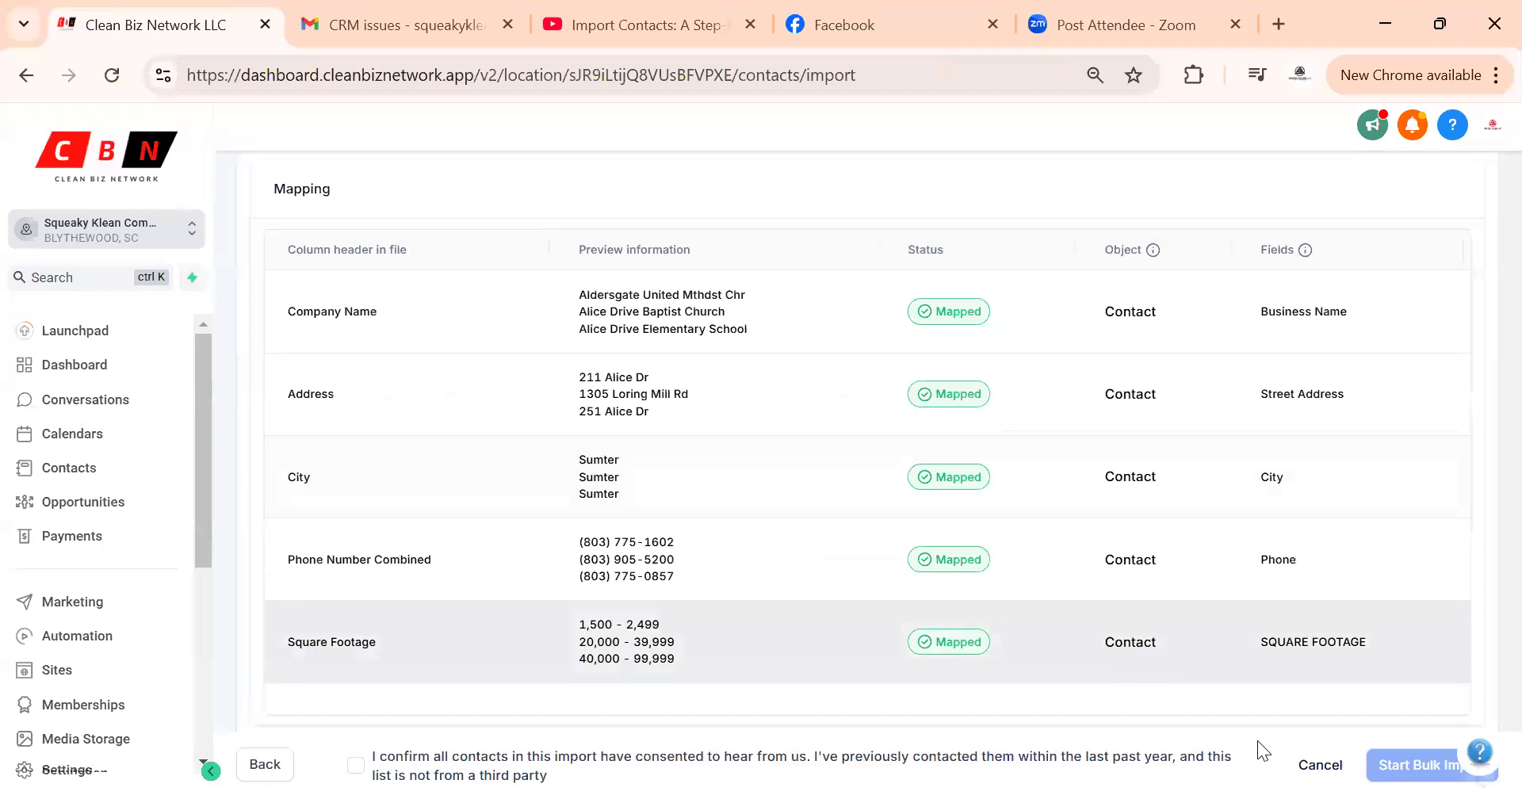
left_click(355, 766)
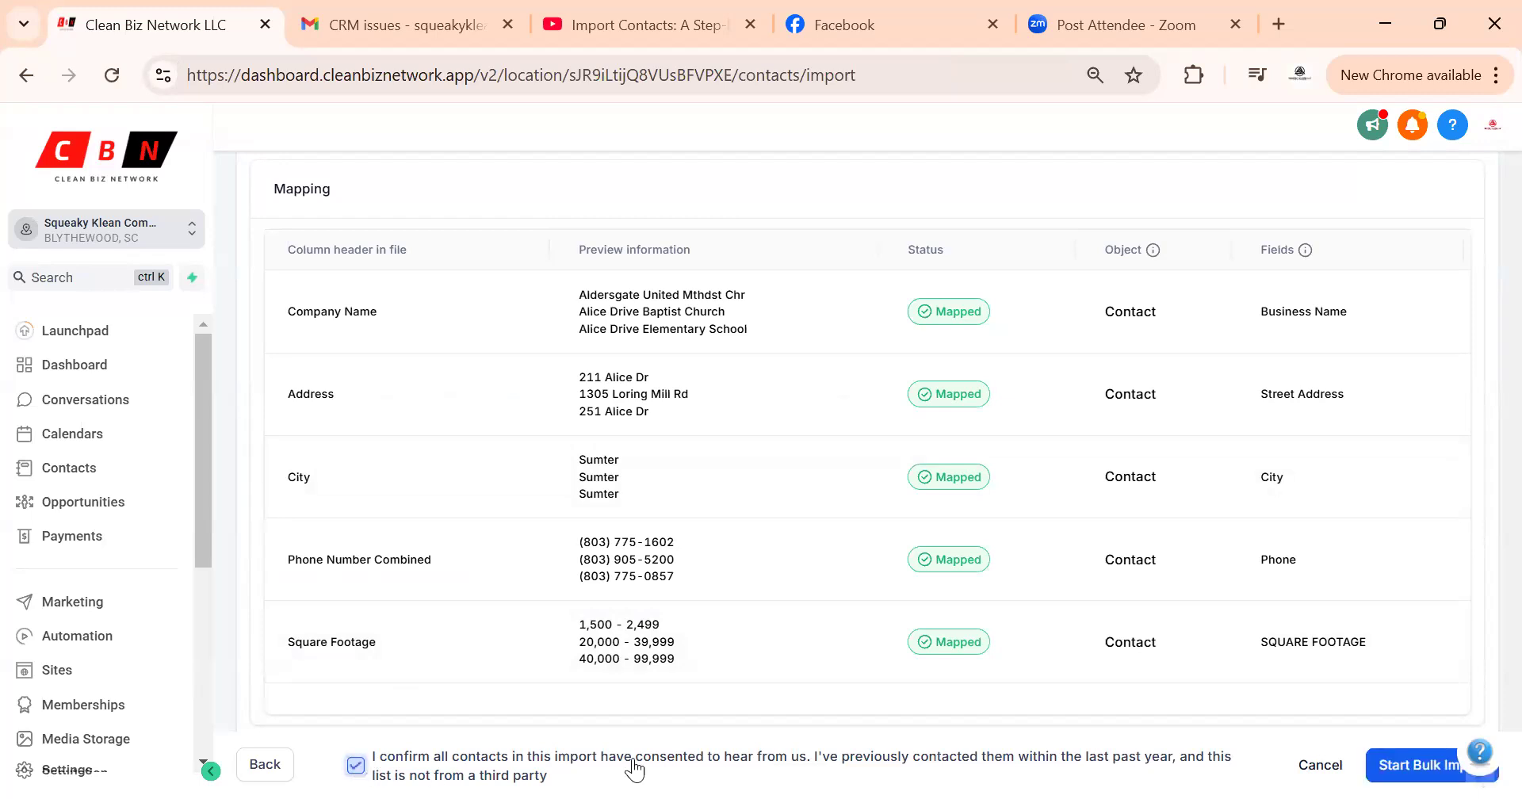
left_click(1399, 767)
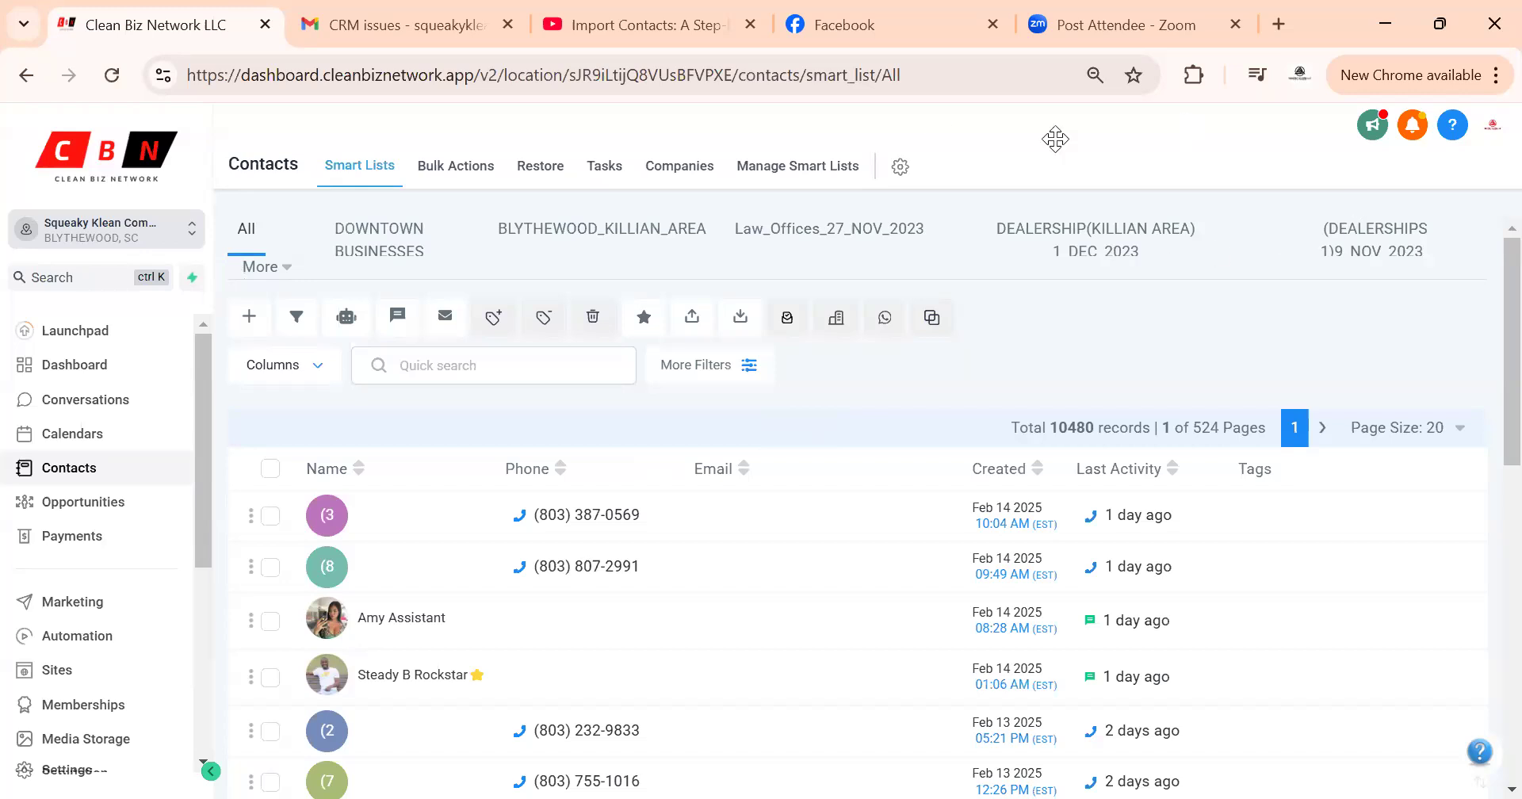
Look through the additional smart lists and view the bulk action details of the Sumter_Churches.csv import.
left_click(262, 268)
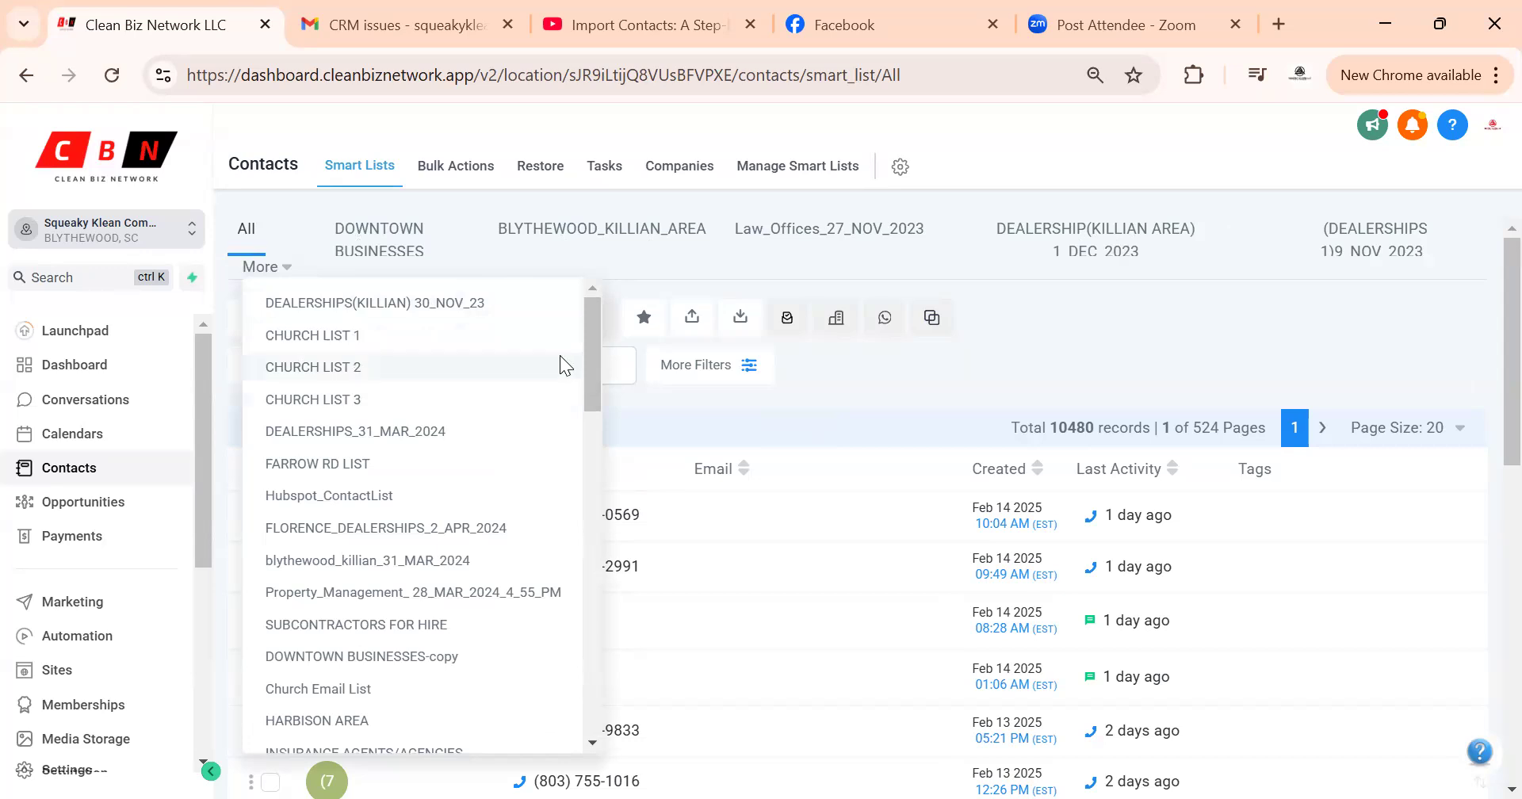
left_click_drag(588, 347, 537, 275)
left_click(464, 176)
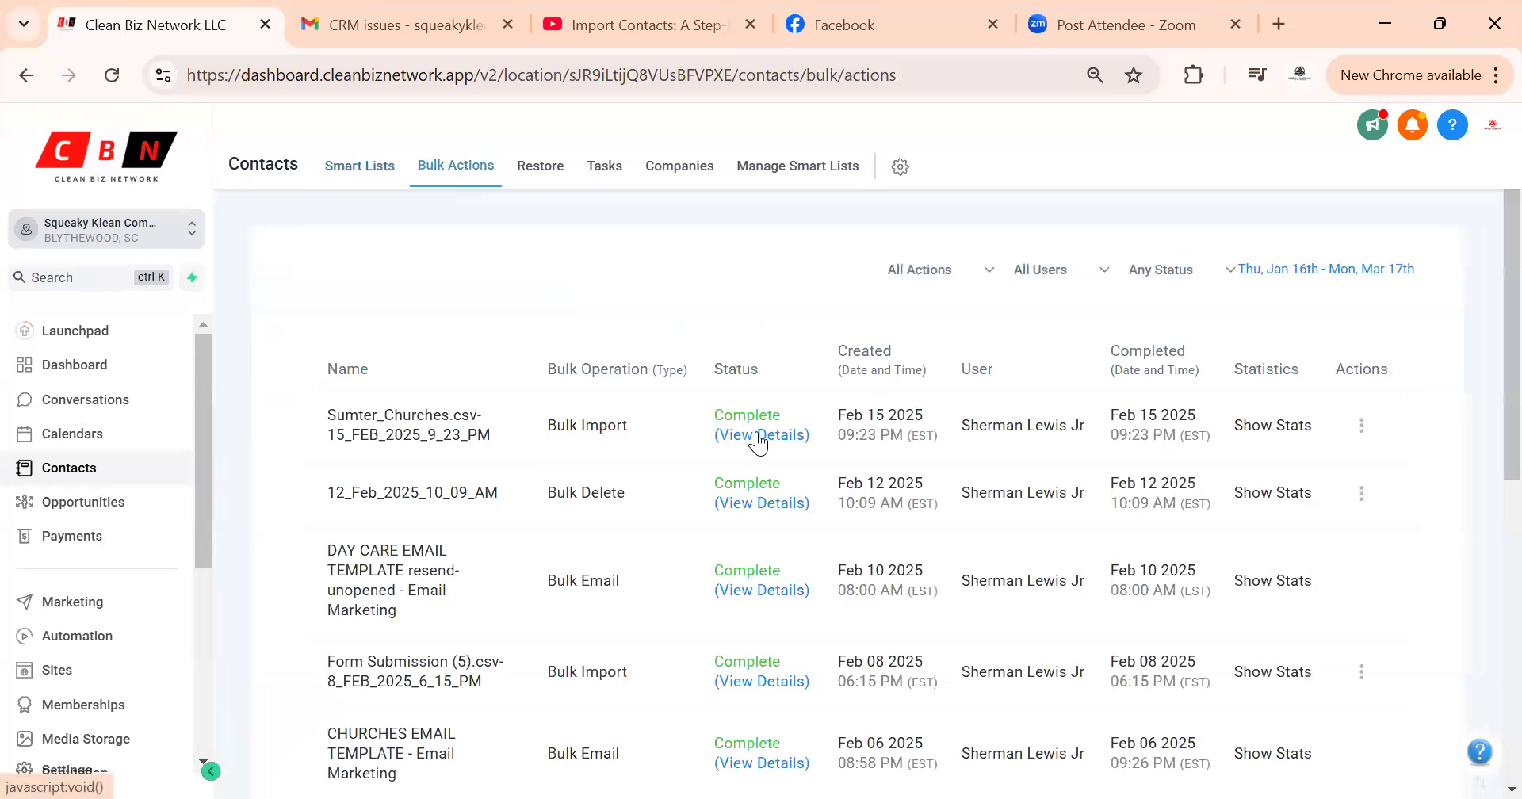
left_click(759, 438)
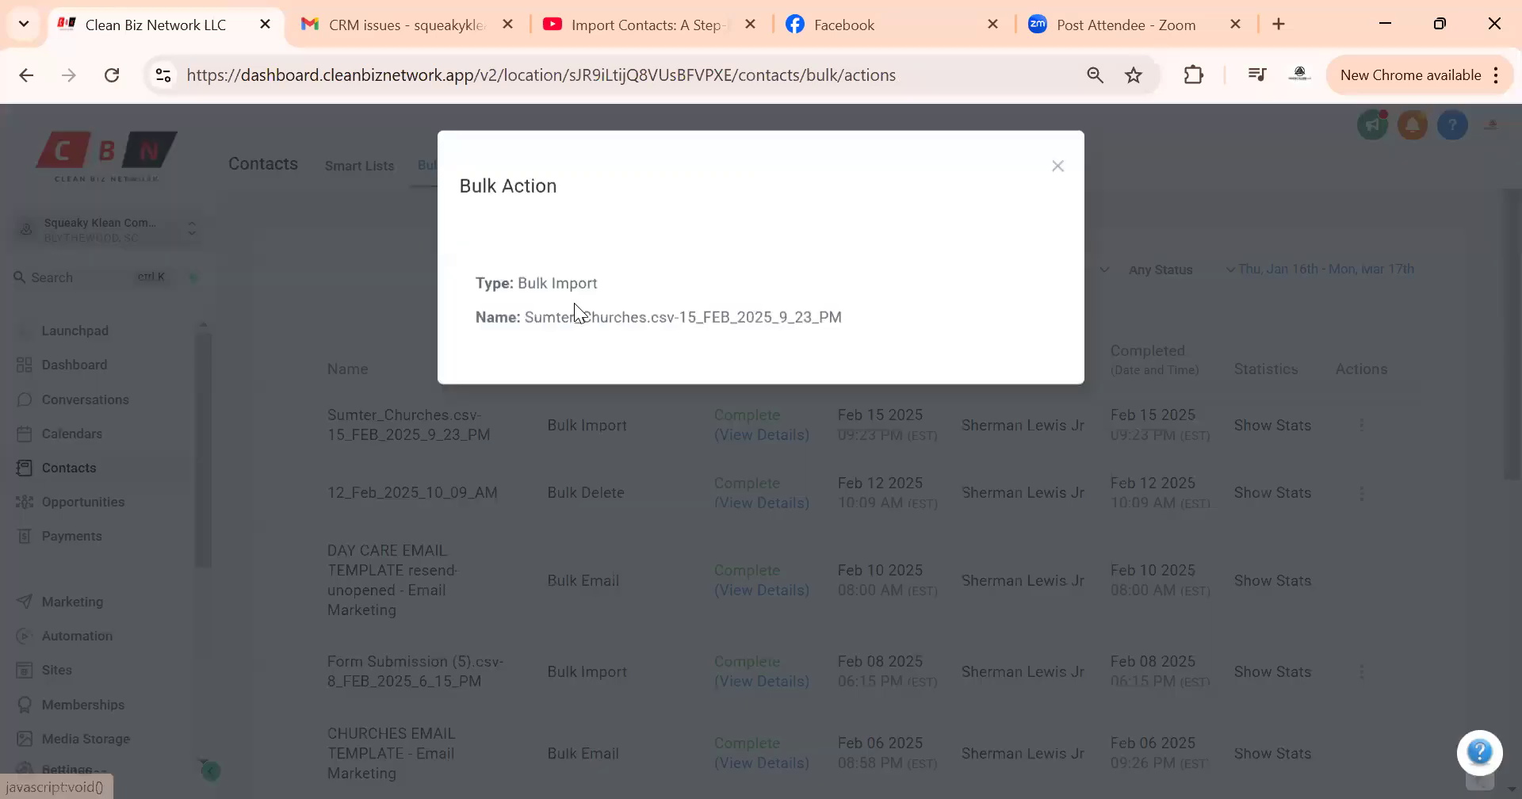
left_click(1058, 165)
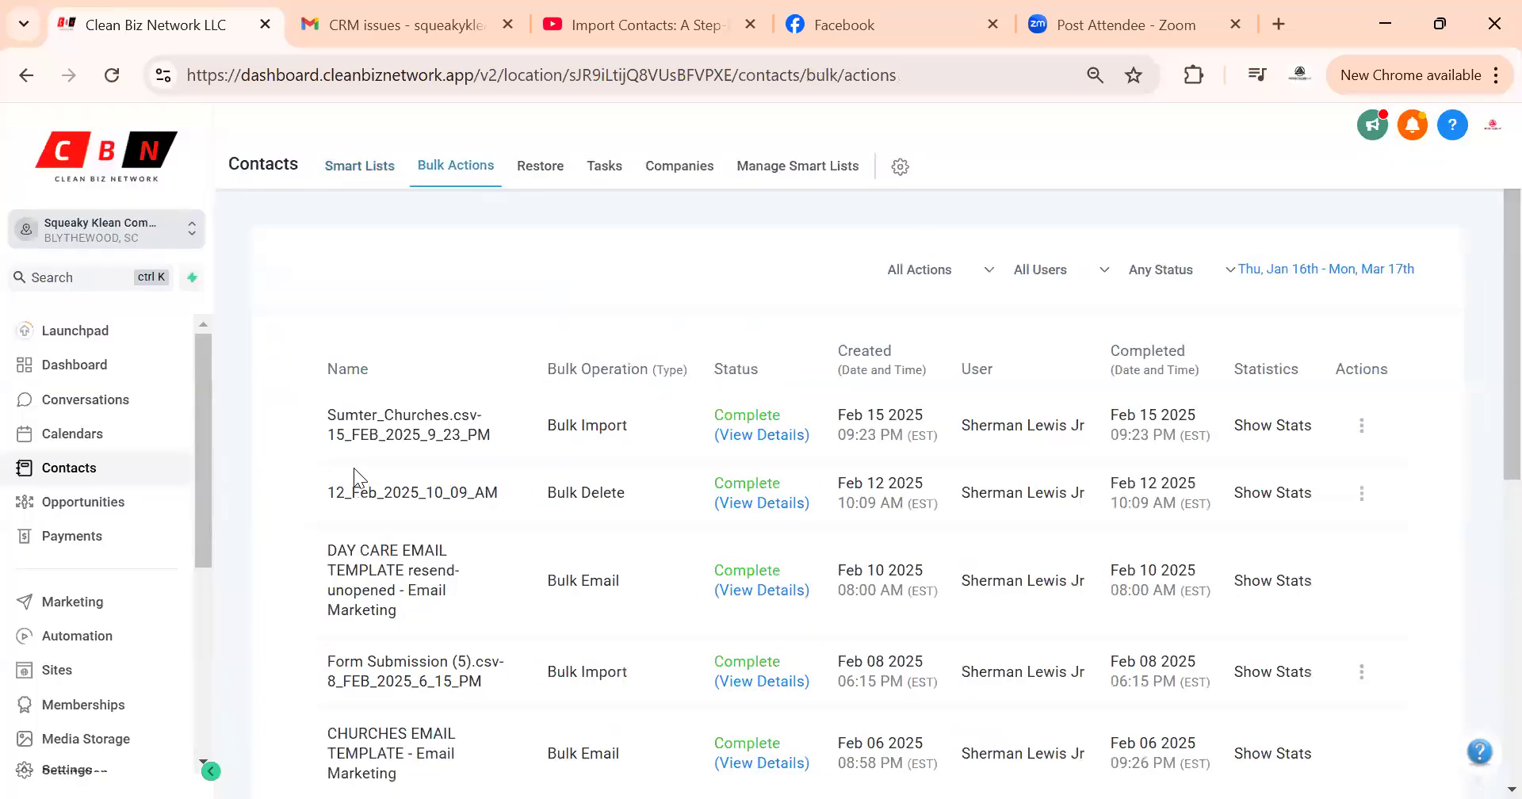
Return to the smart lists and open TEST SMARTLIST from the additional lists.
left_click(353, 179)
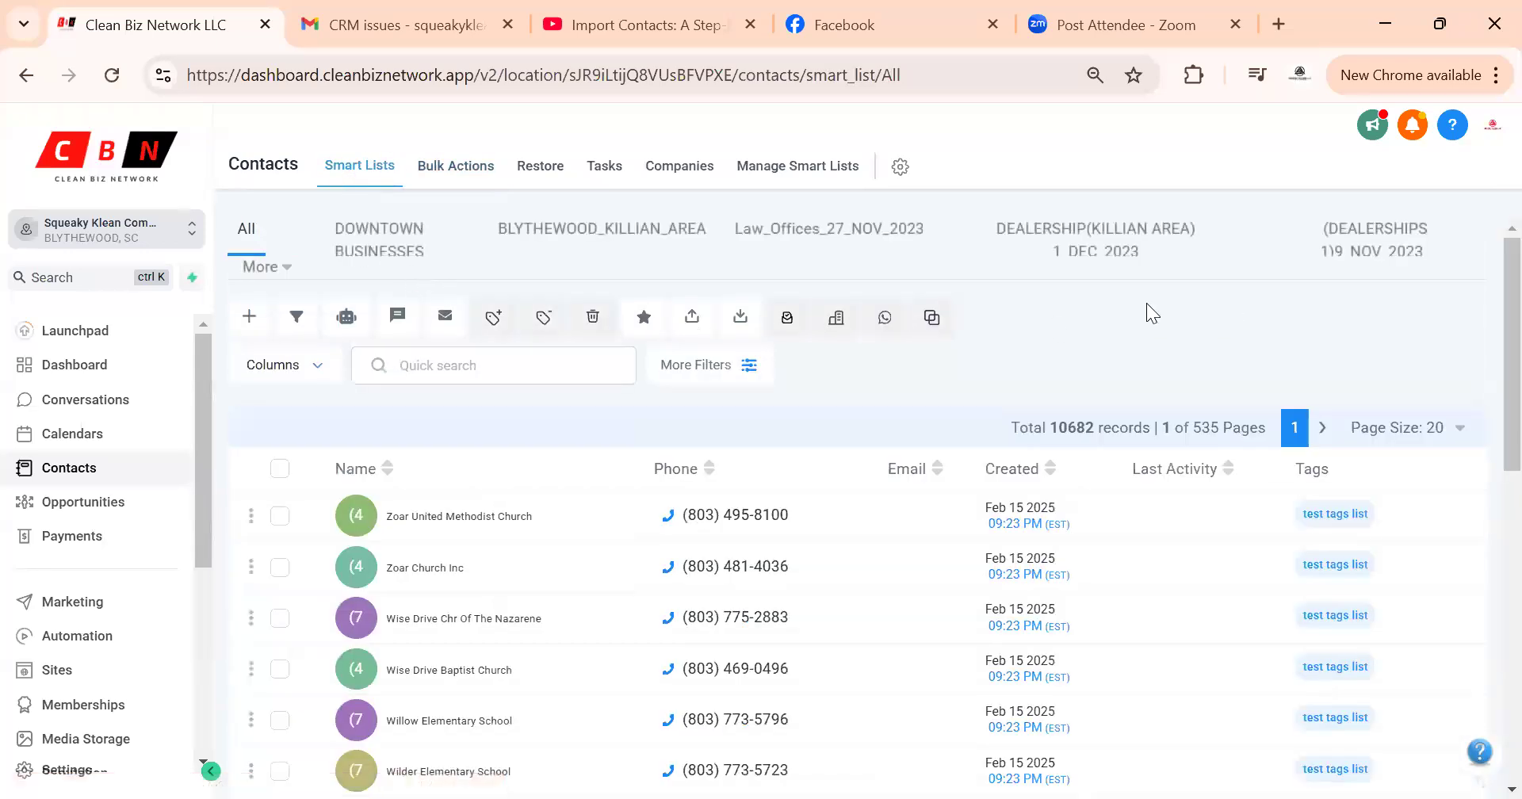
left_click(264, 273)
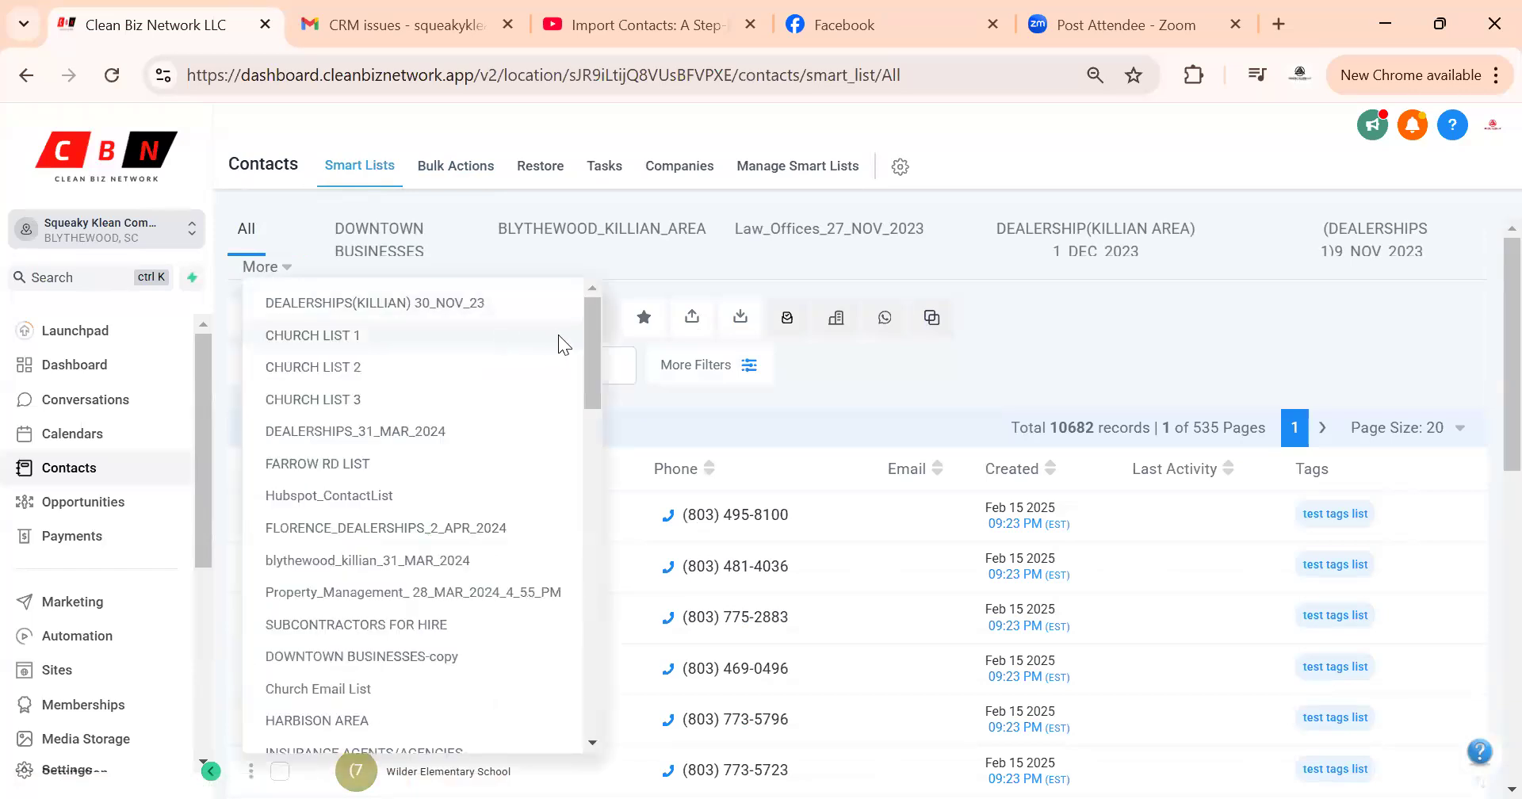
left_click_drag(590, 322, 501, 504)
left_click(308, 486)
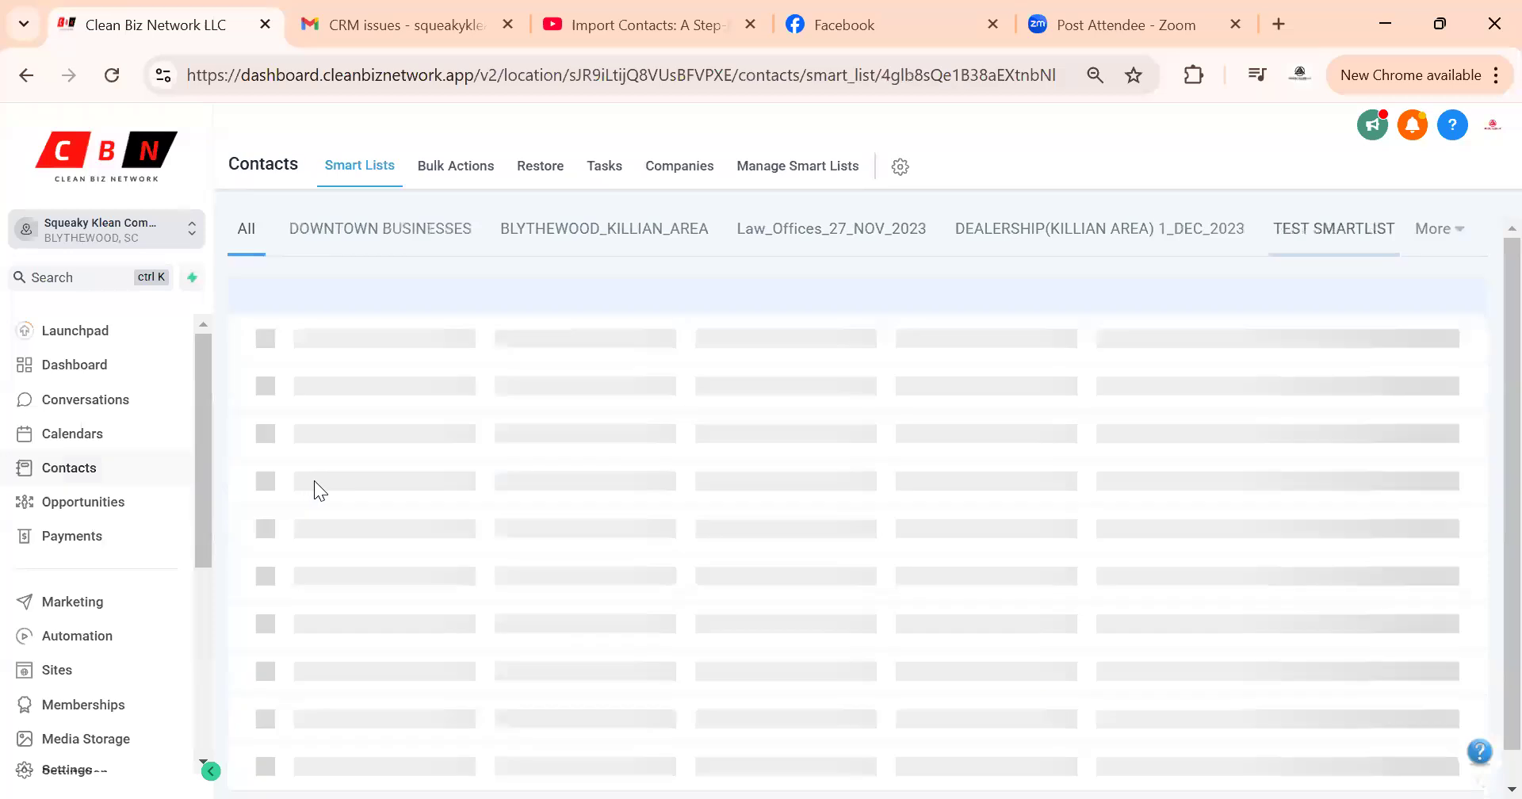